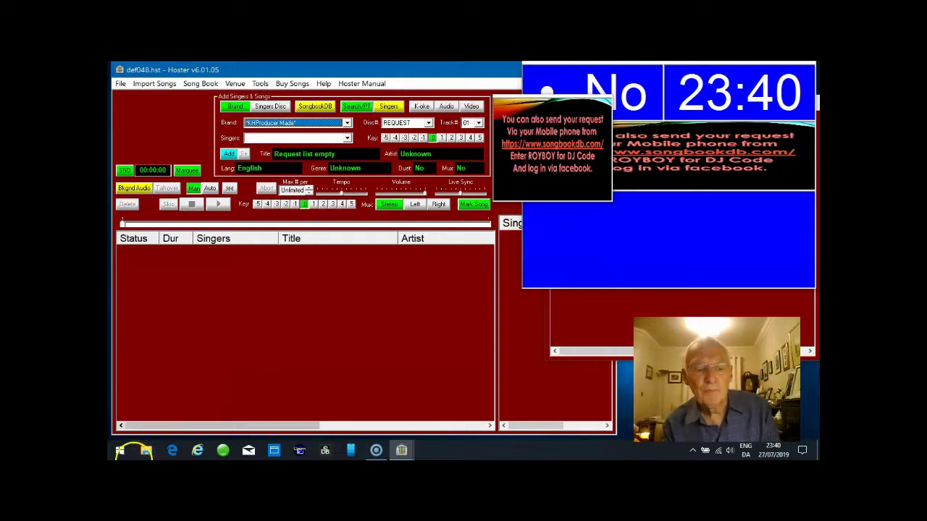
Step: Launch Bulk Rename Utility on the E:\MTU\Tempory MTU Imports (Non Indexing Folder) directory
{"action": "left_click", "coordinate": [120, 451]}
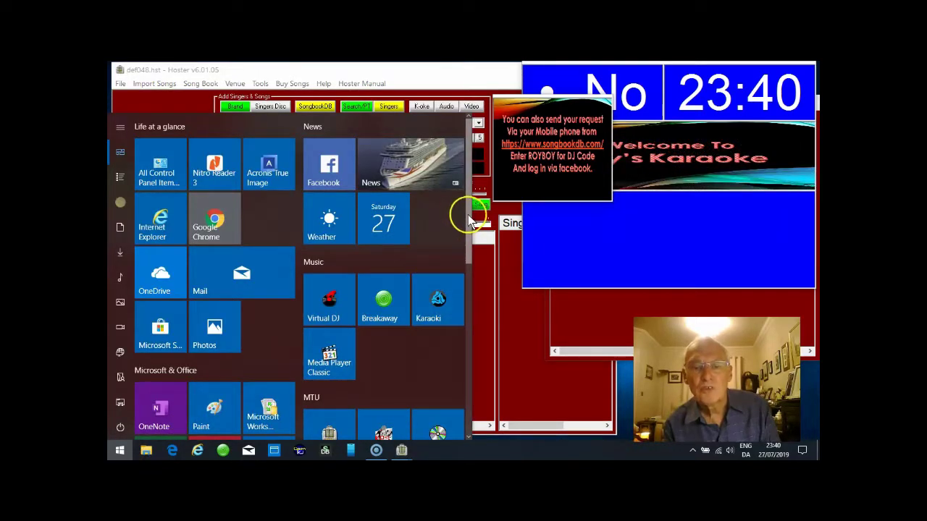
{"action": "scroll", "coordinate": [469, 217], "scroll_direction": "down", "scroll_amount": 1}
{"action": "scroll", "coordinate": [469, 239], "scroll_direction": "down", "scroll_amount": 1}
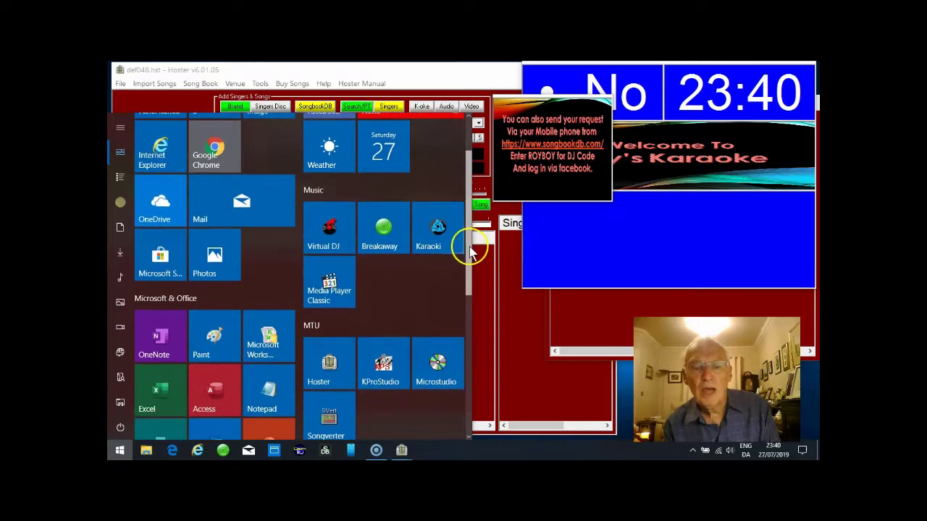
{"action": "left_click_drag", "start_coordinate": [469, 259], "coordinate": [469, 304]}
{"action": "left_click", "coordinate": [381, 379]}
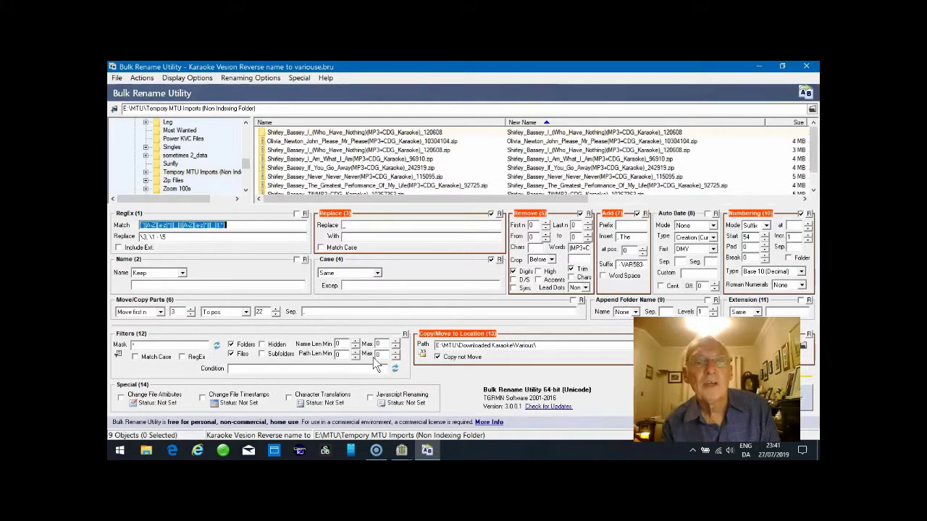
{"action": "left_click", "coordinate": [124, 109]}
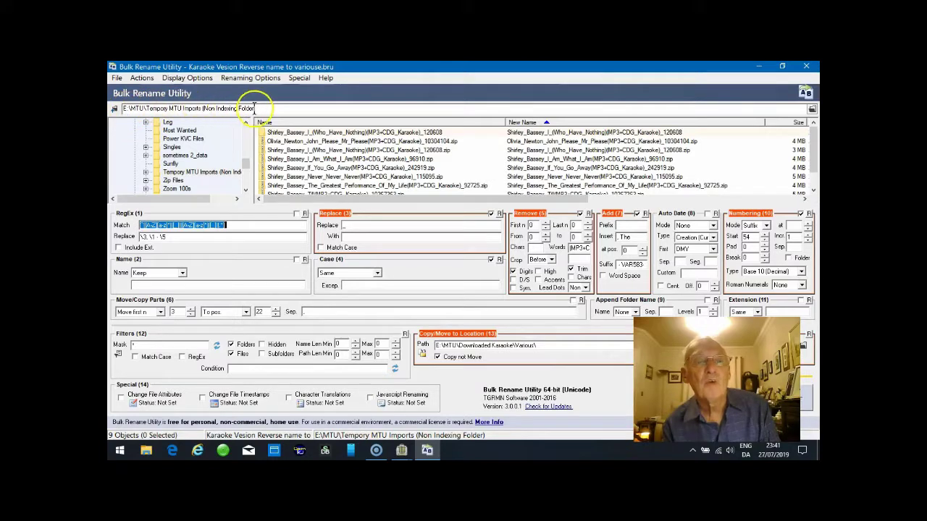
Step: Select the five Shirley Bassey zip files I Am What I Am, If You Go Away, Never Never Never, The Greatest Performance Of My Life and Till
{"action": "left_click", "coordinate": [289, 142]}
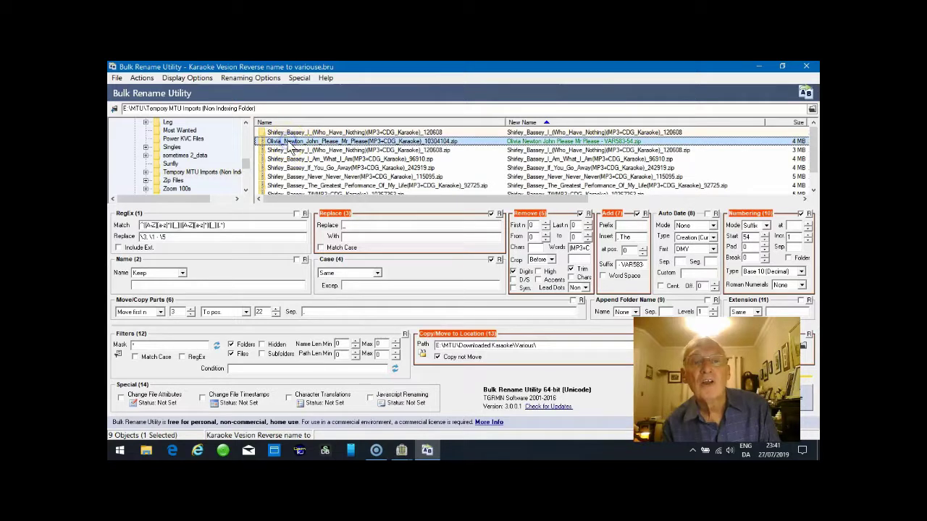
{"action": "left_click", "coordinate": [289, 150]}
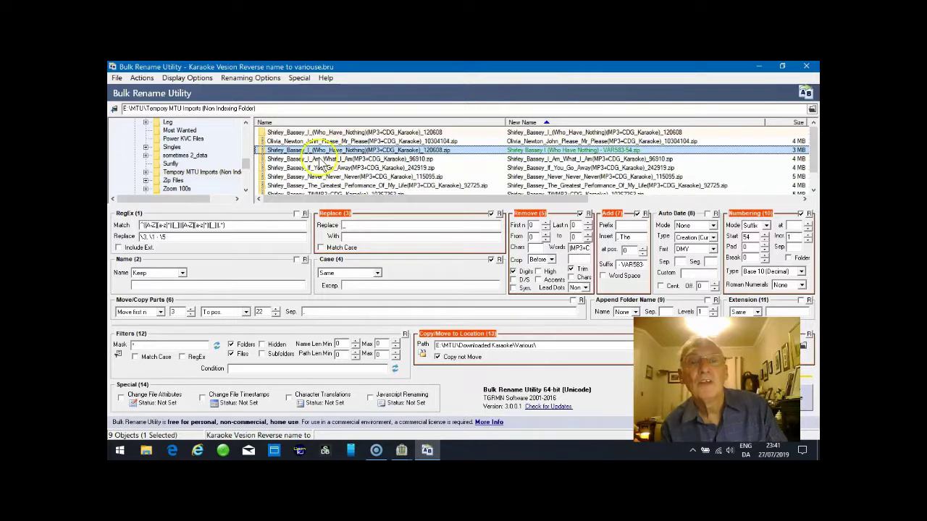
{"action": "left_click", "coordinate": [320, 159]}
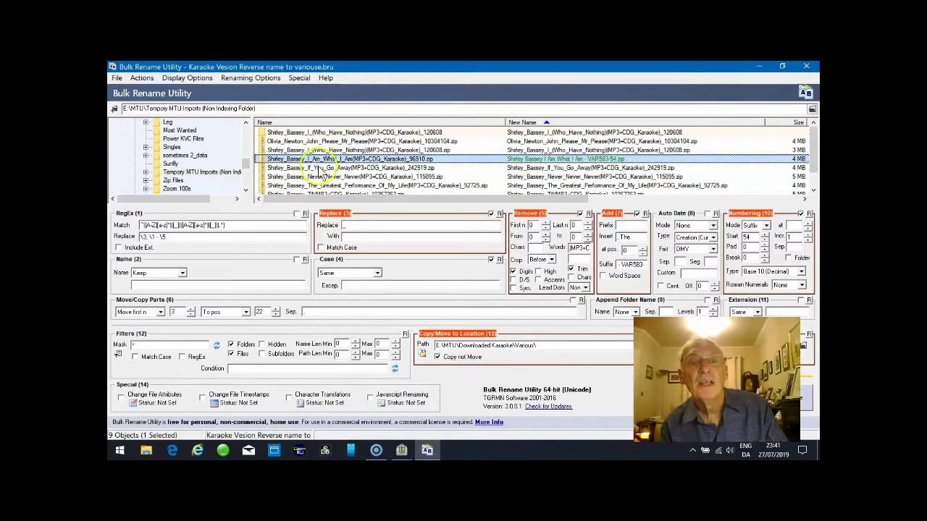
{"action": "left_click", "coordinate": [318, 167], "text": "ctrl"}
{"action": "left_click", "coordinate": [319, 176], "text": "ctrl"}
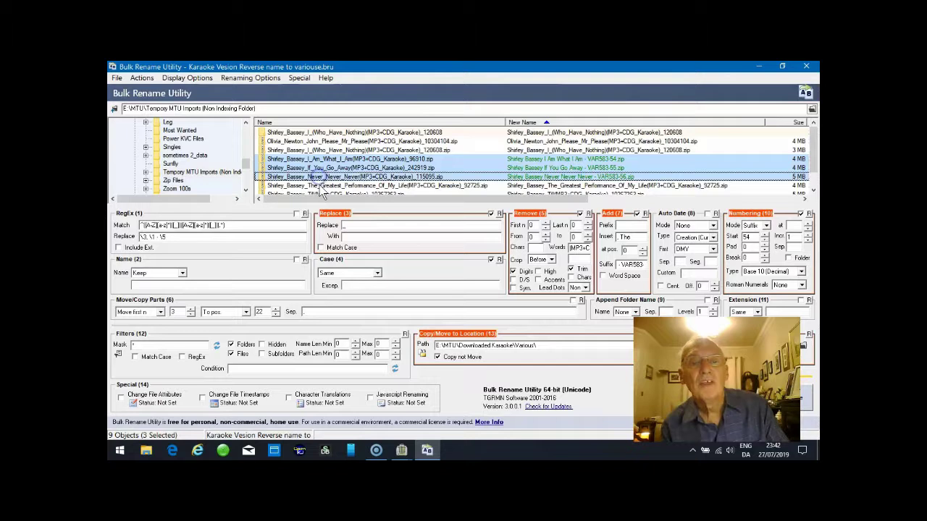
{"action": "left_click", "coordinate": [321, 186], "text": "ctrl"}
{"action": "left_click", "coordinate": [321, 194], "text": "ctrl"}
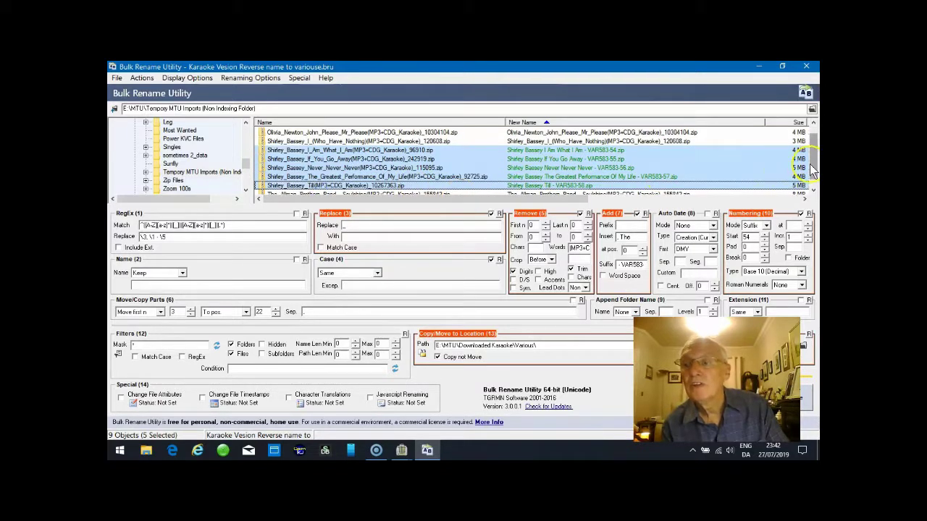
{"action": "left_click_drag", "start_coordinate": [814, 168], "coordinate": [812, 155]}
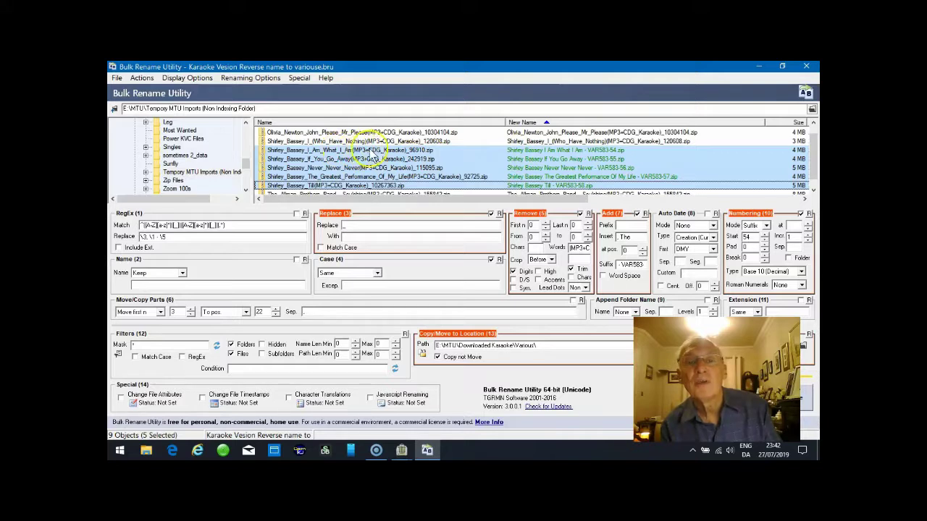
Step: Examine the words to remove, the symbol removal option and the added suffix that shape the previewed file names
{"action": "double_click", "coordinate": [578, 248]}
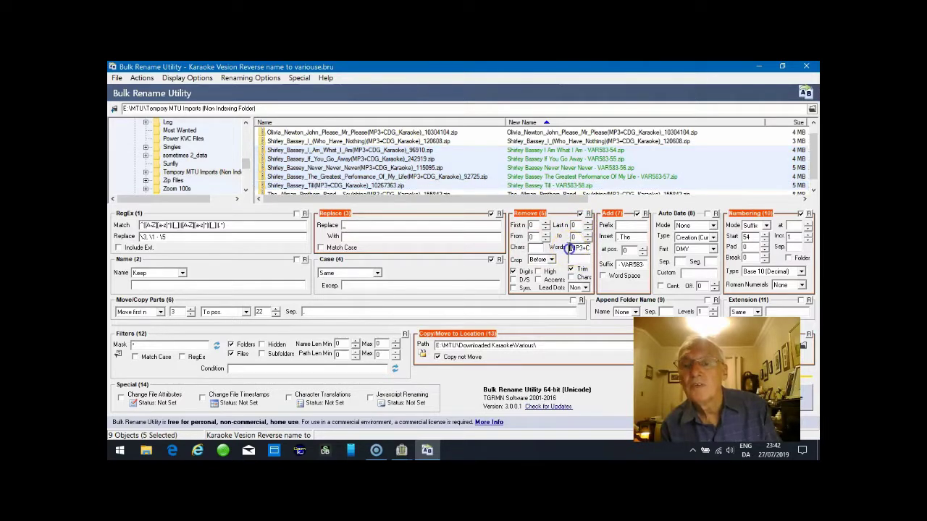
{"action": "key", "text": "Home"}
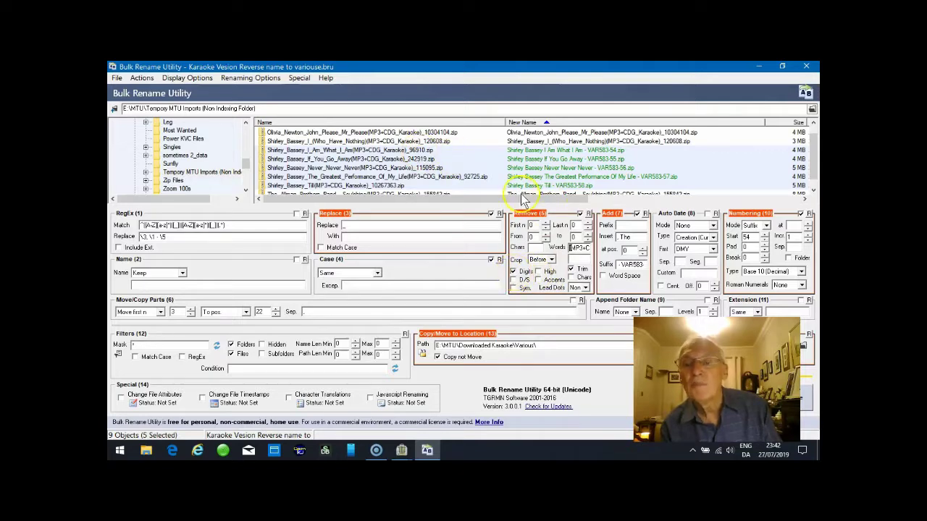
{"action": "left_click", "coordinate": [514, 272]}
{"action": "left_click", "coordinate": [513, 272]}
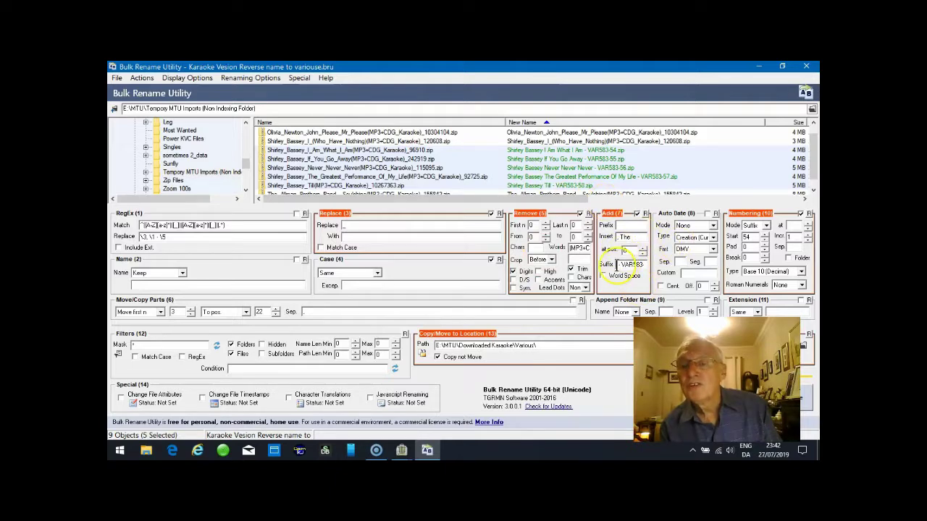
{"action": "left_click", "coordinate": [635, 214]}
{"action": "left_click", "coordinate": [635, 215]}
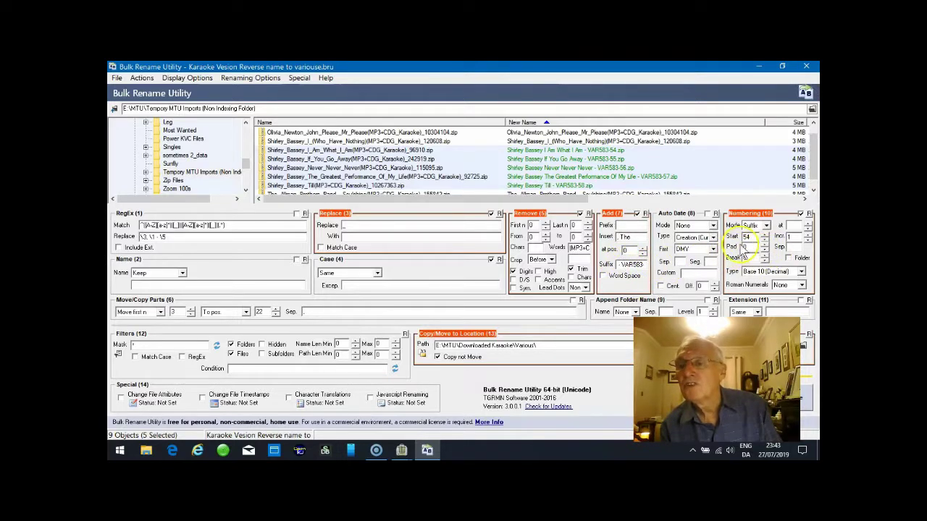
Step: Start the suffix numbering at 55 and enable the regular expression that puts the artist's surname first
{"action": "double_click", "coordinate": [746, 233]}
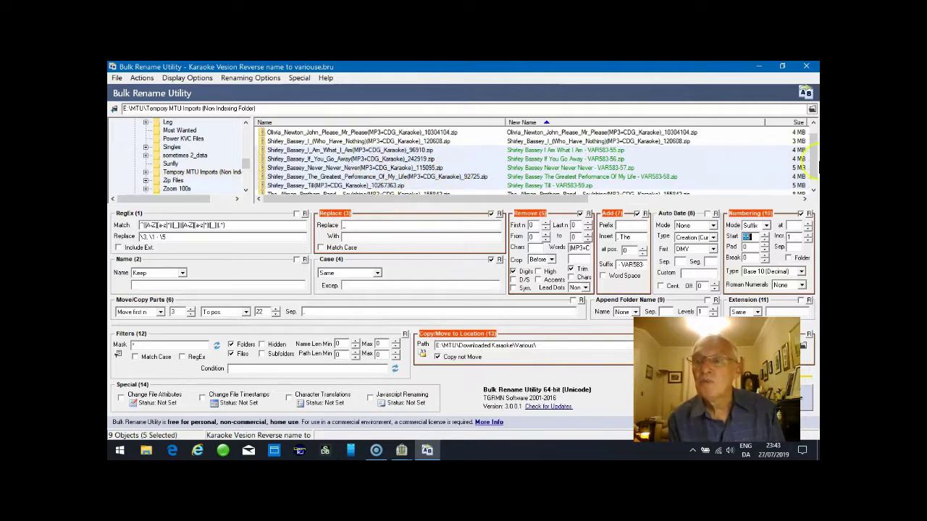
{"action": "left_click_drag", "start_coordinate": [814, 161], "coordinate": [815, 164]}
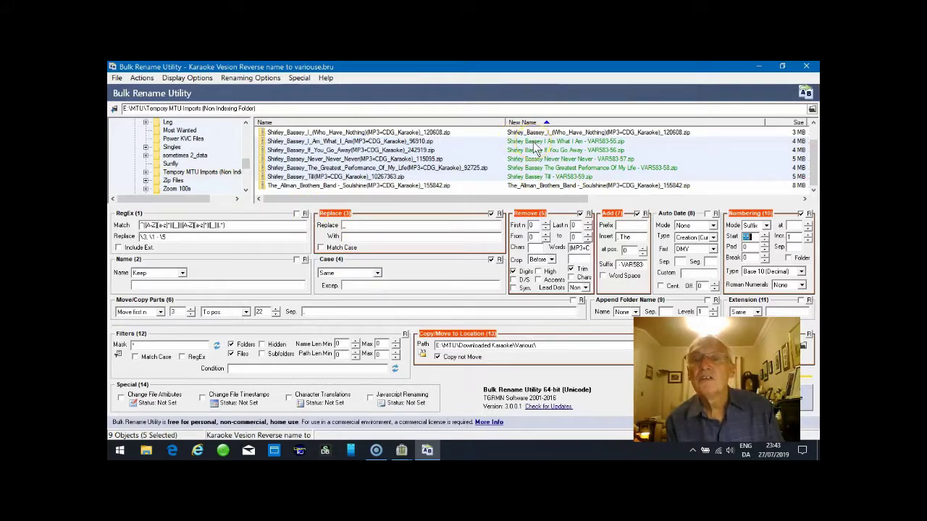
{"action": "left_click", "coordinate": [296, 214]}
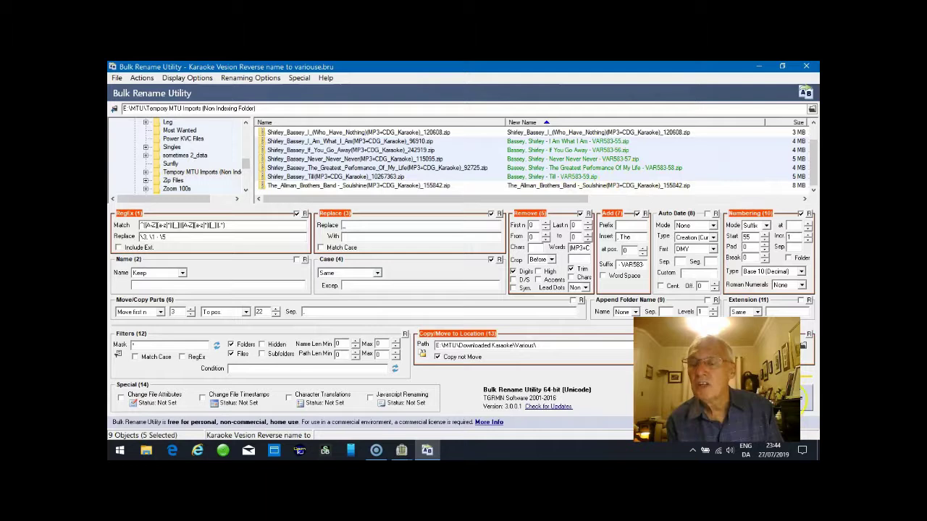
Step: Rename the five selected files, copying them to E:\MTU\Downloaded Karaoke\Various\, and close the renaming utility
{"action": "left_click", "coordinate": [805, 397]}
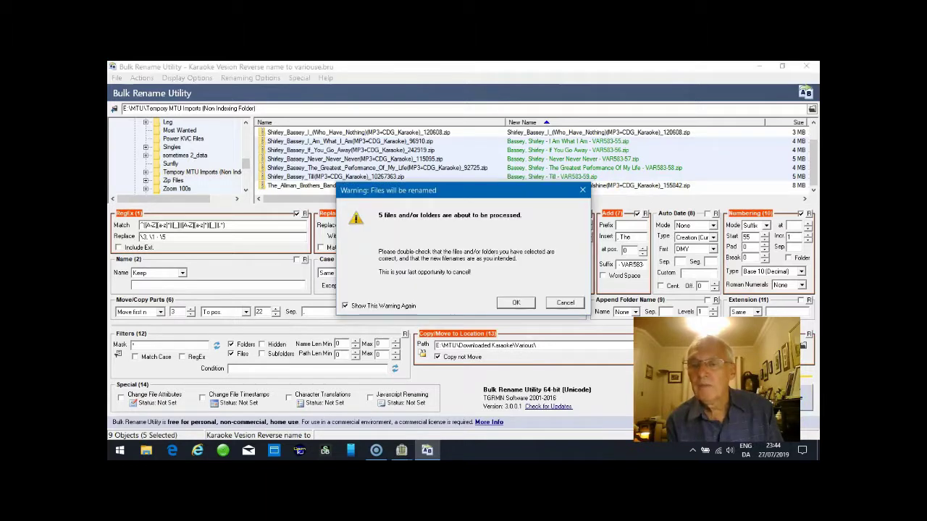
{"action": "left_click", "coordinate": [514, 302]}
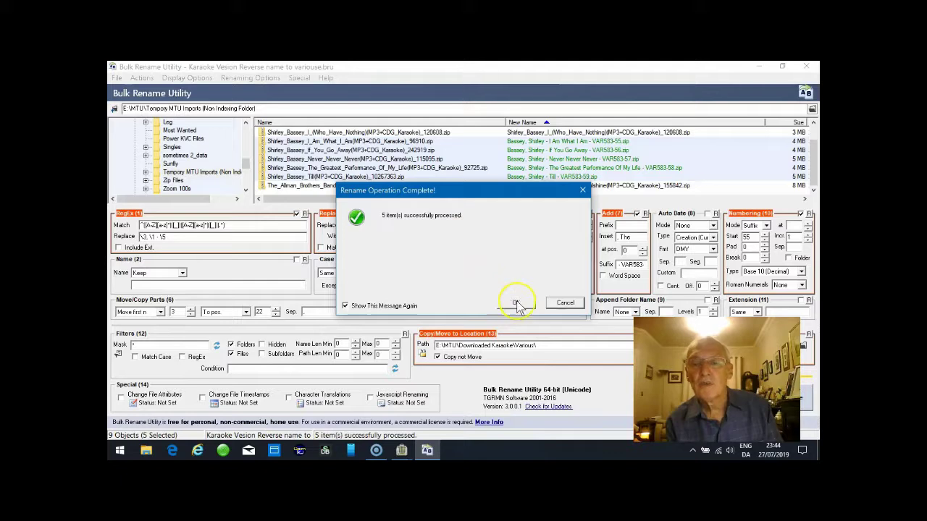
{"action": "left_click", "coordinate": [516, 303]}
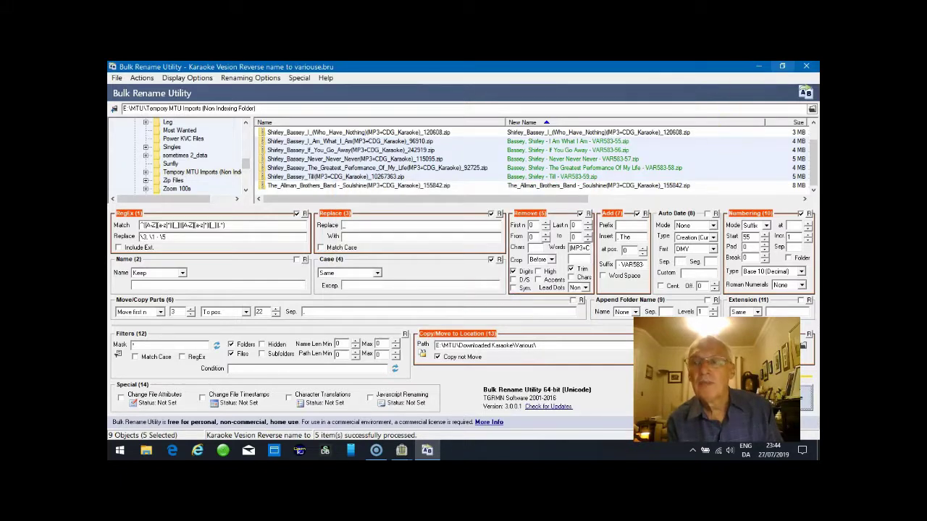
{"action": "left_click", "coordinate": [809, 68]}
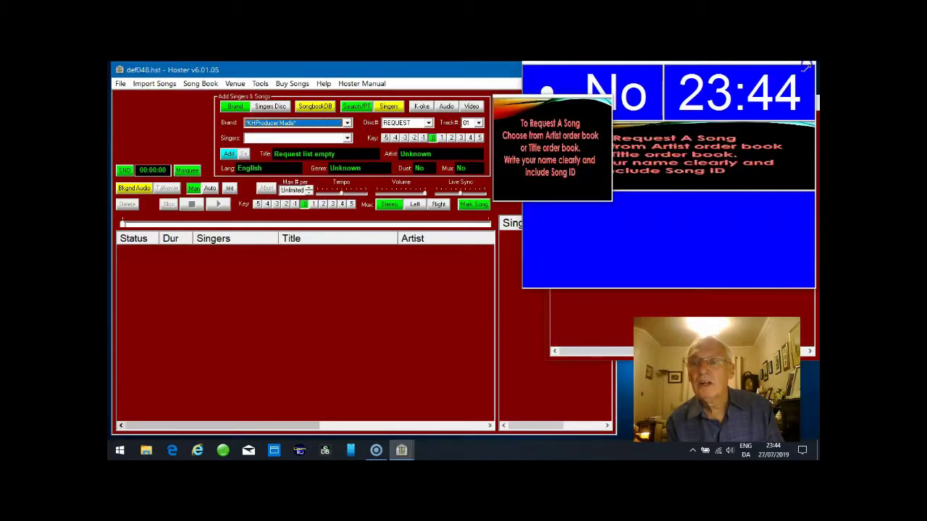
Step: In Hoster, quick-scan E:\MTU\Downloaded Karaoke\Various\ with the Artist - Title - DiscID-Track field order to add the new songs to the database
{"action": "left_click", "coordinate": [156, 84]}
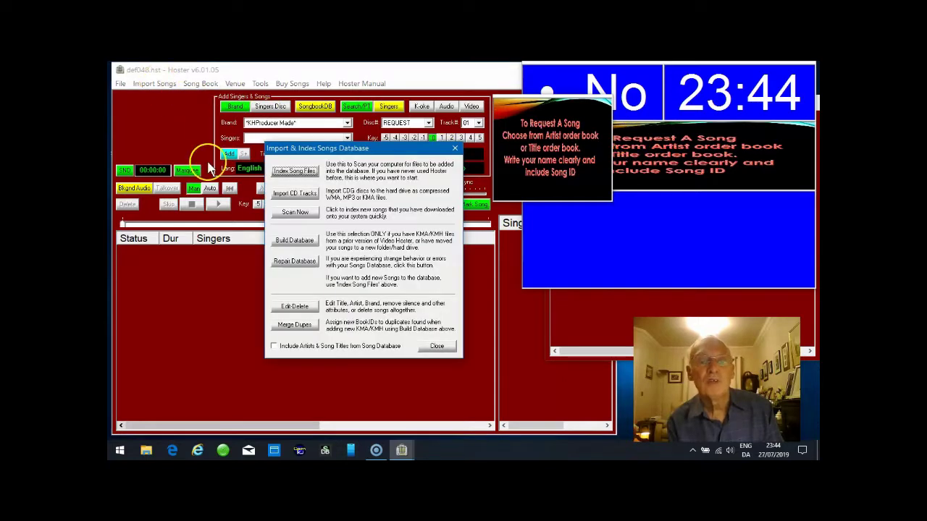
{"action": "left_click", "coordinate": [296, 213]}
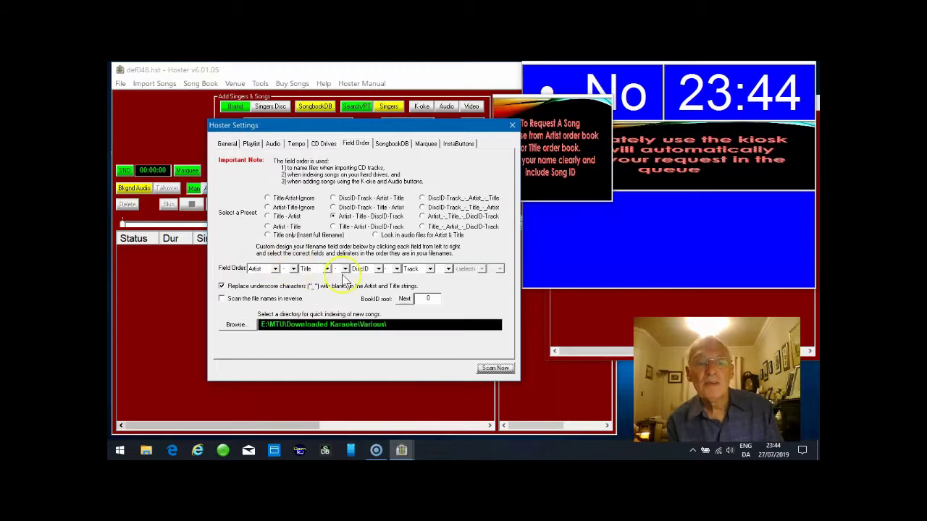
{"action": "left_click", "coordinate": [497, 369]}
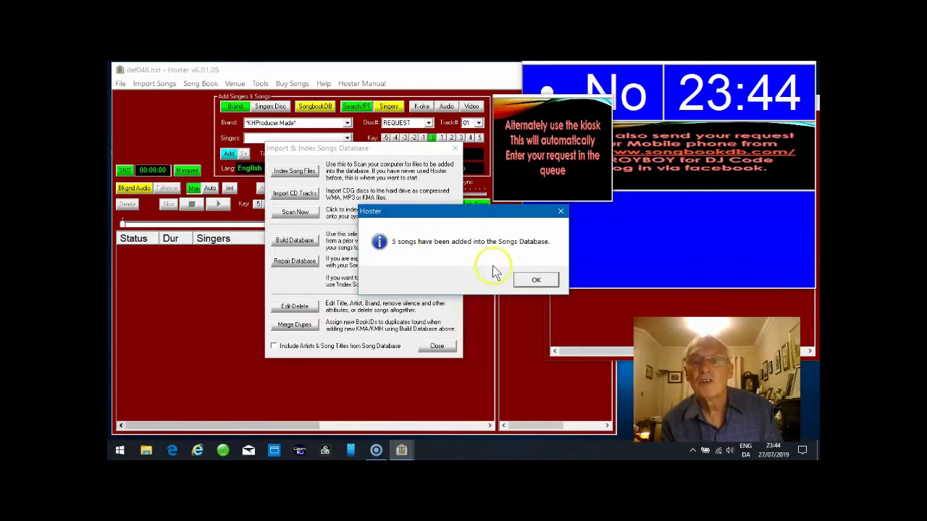
{"action": "left_click", "coordinate": [533, 281]}
{"action": "left_click", "coordinate": [455, 149]}
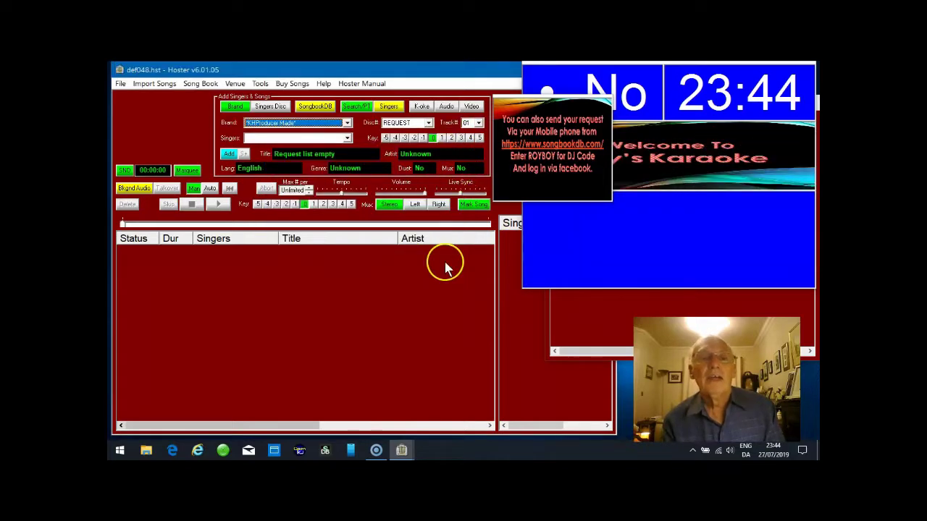
{"action": "left_click", "coordinate": [519, 308]}
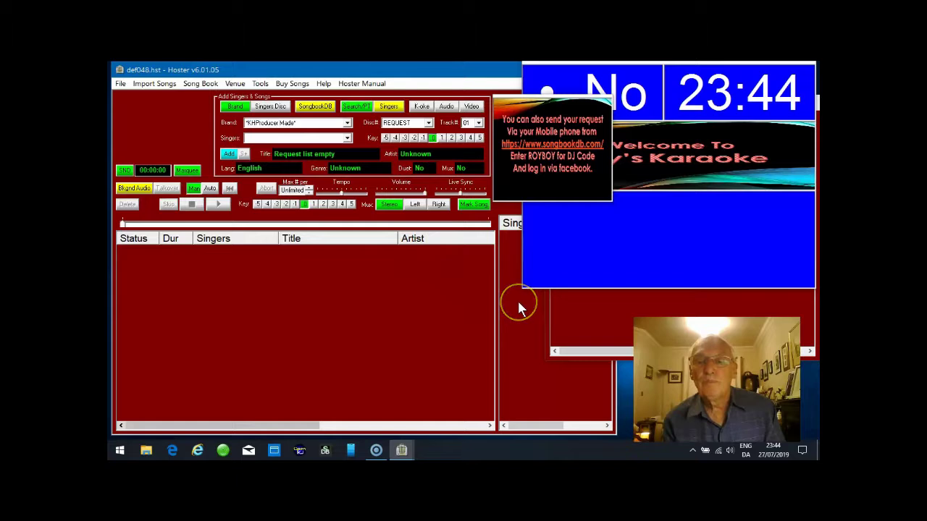
Step: Search the song database for var583
{"action": "left_click", "coordinate": [355, 108]}
{"action": "left_click", "coordinate": [562, 147]}
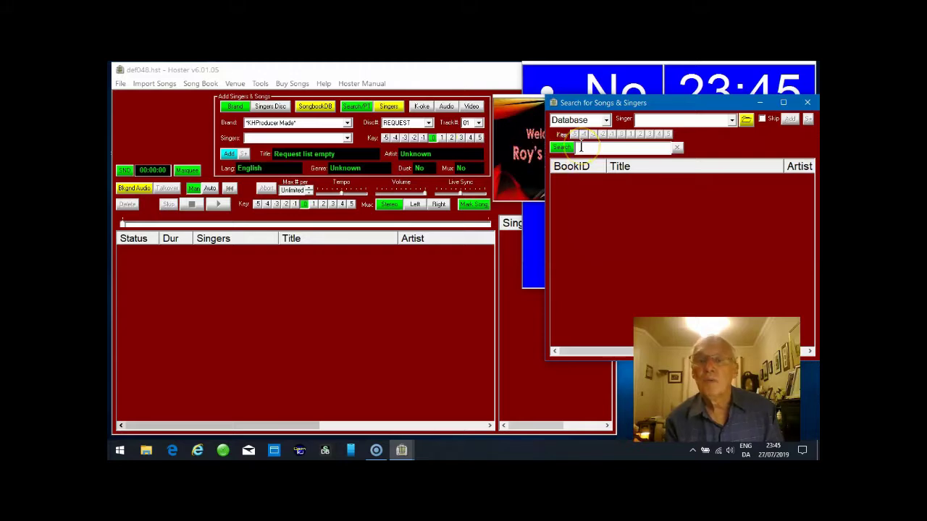
{"action": "left_click", "coordinate": [580, 147]}
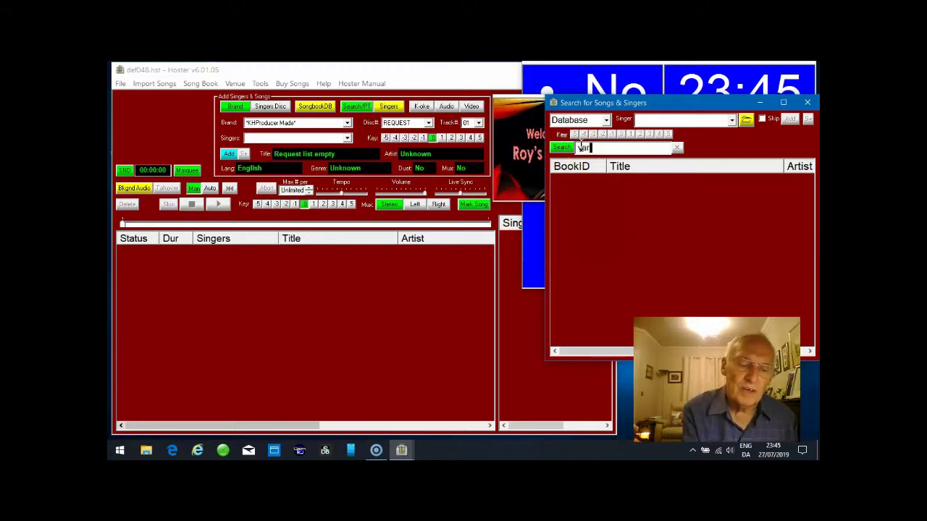
{"action": "type", "text": "var5"}
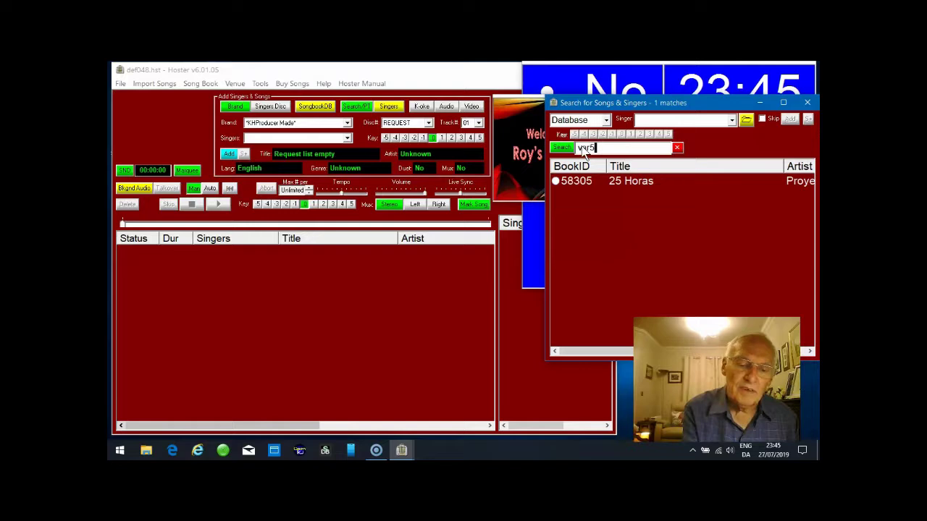
{"action": "type", "text": "83"}
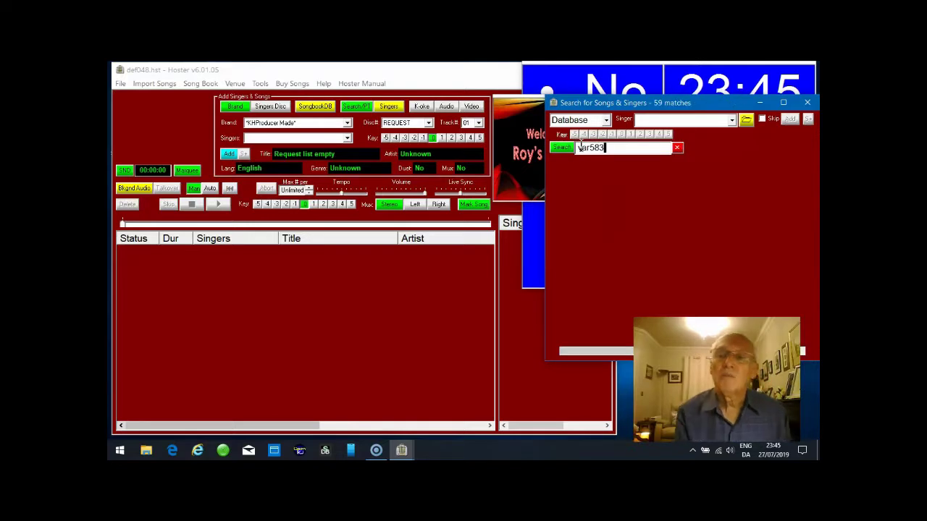
{"action": "left_click", "coordinate": [568, 147]}
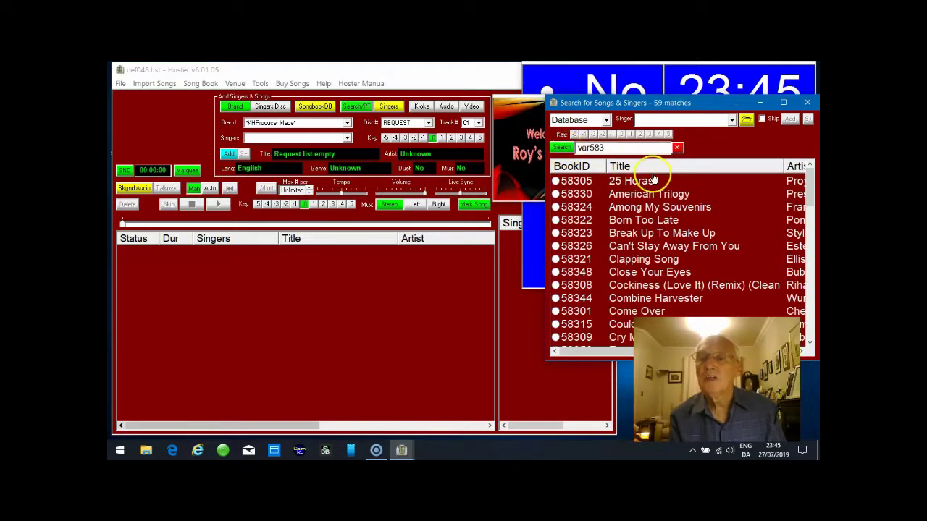
Step: Sort the search results by ascending BookID and examine the titles and artists of the highest-numbered songs
{"action": "left_click", "coordinate": [591, 168]}
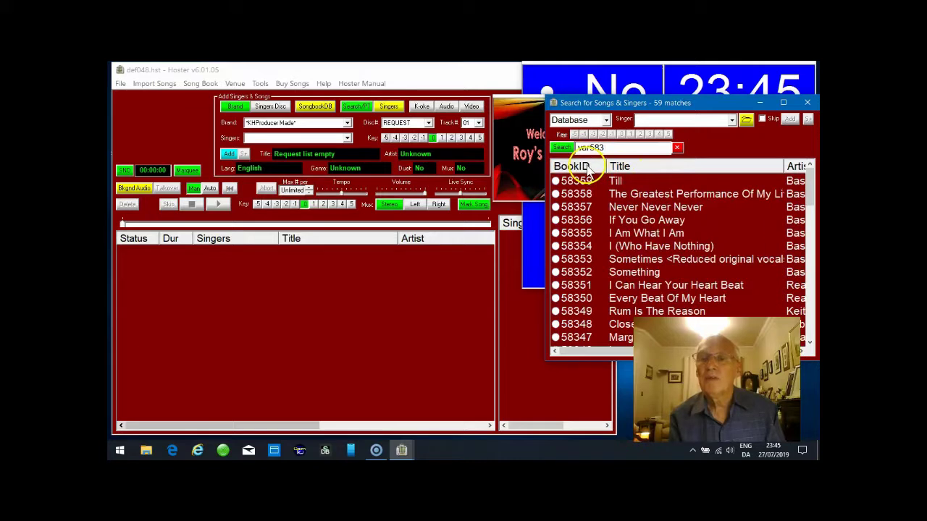
{"action": "left_click", "coordinate": [589, 169]}
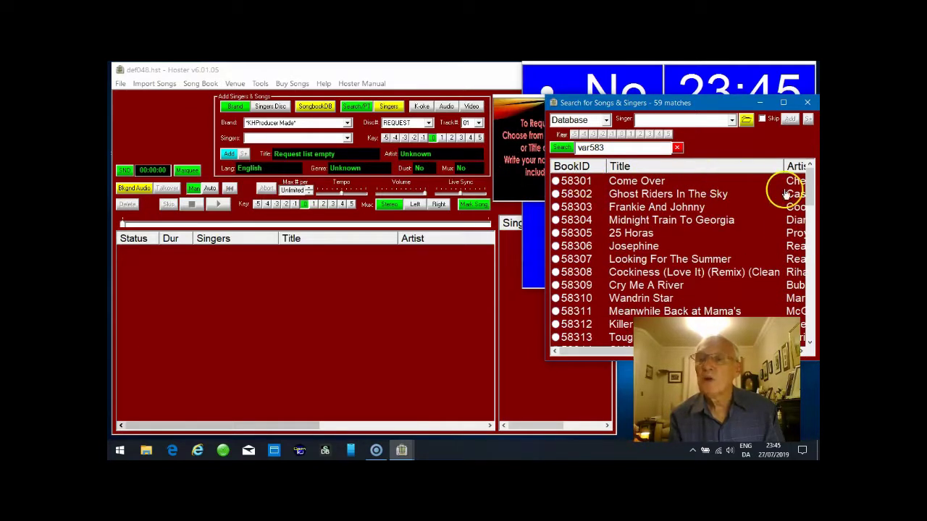
{"action": "left_click_drag", "start_coordinate": [811, 182], "coordinate": [811, 310]}
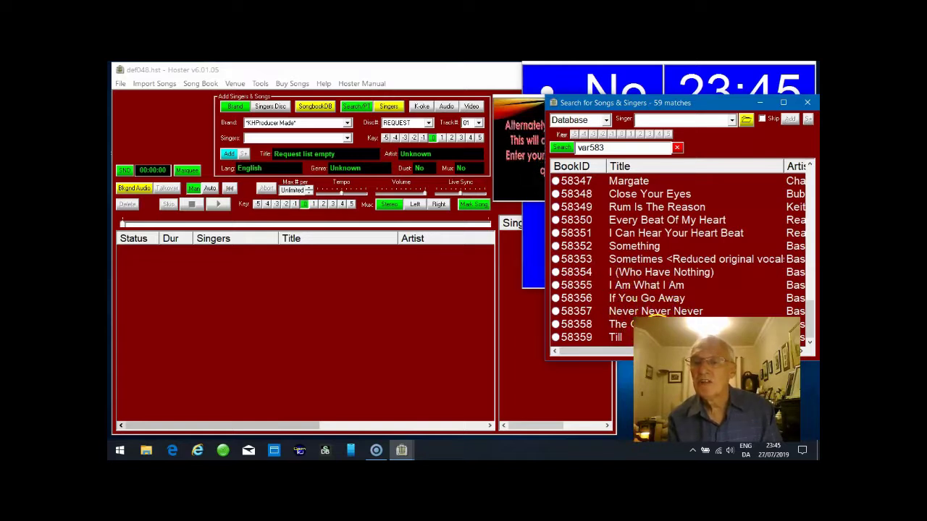
{"action": "left_click", "coordinate": [625, 352]}
{"action": "left_click", "coordinate": [626, 352]}
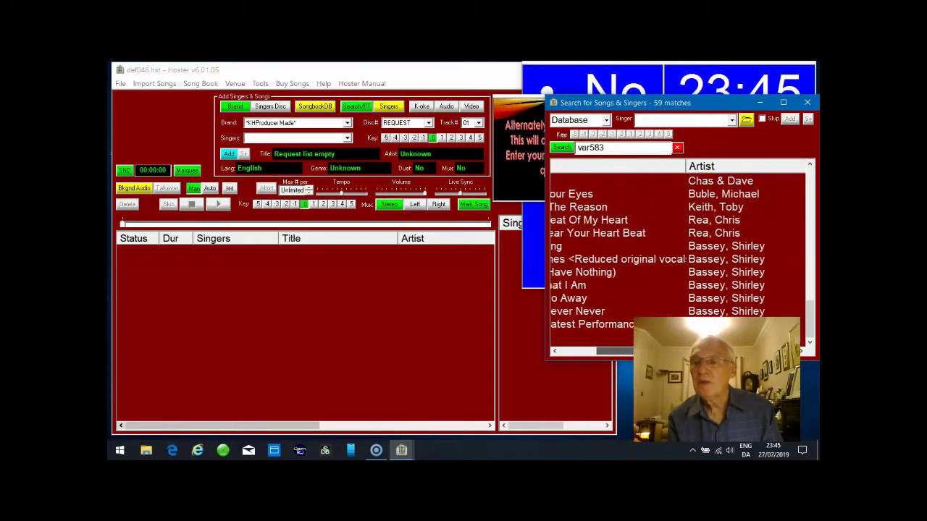
Step: Examine the brand and DiscID columns of the newest songs in the search results
{"action": "left_click", "coordinate": [626, 352]}
{"action": "left_click_drag", "start_coordinate": [619, 352], "coordinate": [667, 352]}
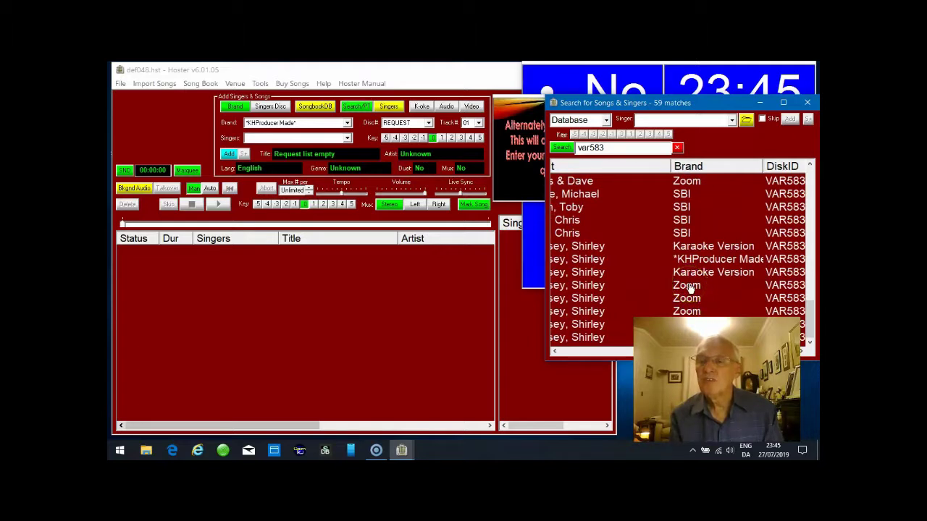
{"action": "left_click_drag", "start_coordinate": [668, 352], "coordinate": [588, 356]}
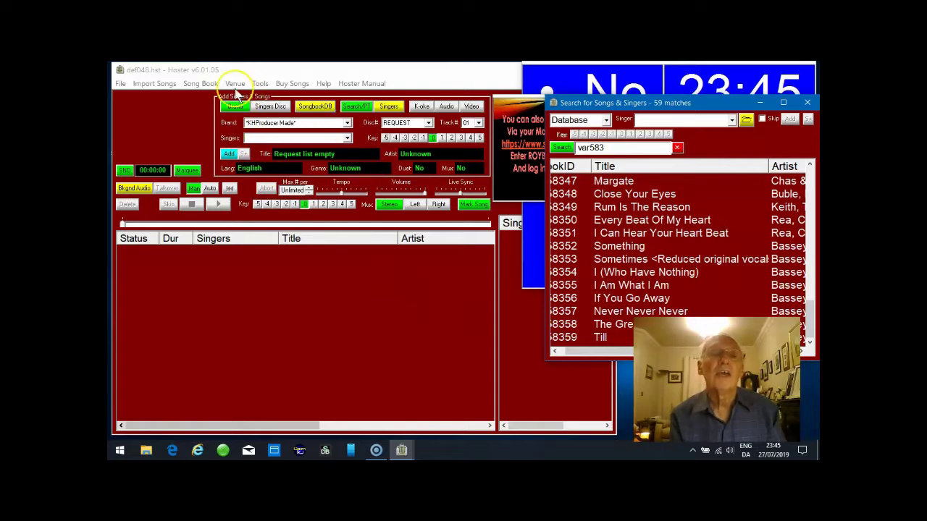
Step: Open the song editor, search for var583 and sort the matches by ascending BookID
{"action": "left_click", "coordinate": [260, 84]}
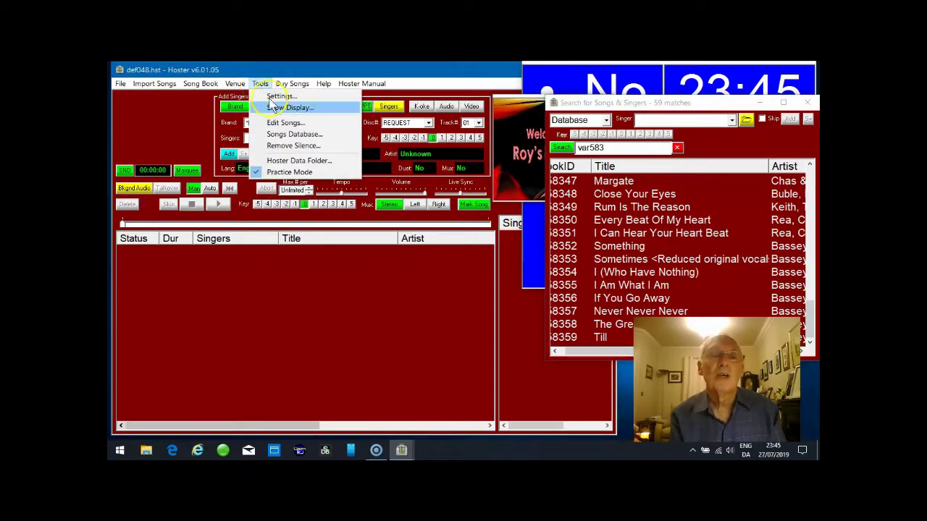
{"action": "left_click", "coordinate": [281, 123]}
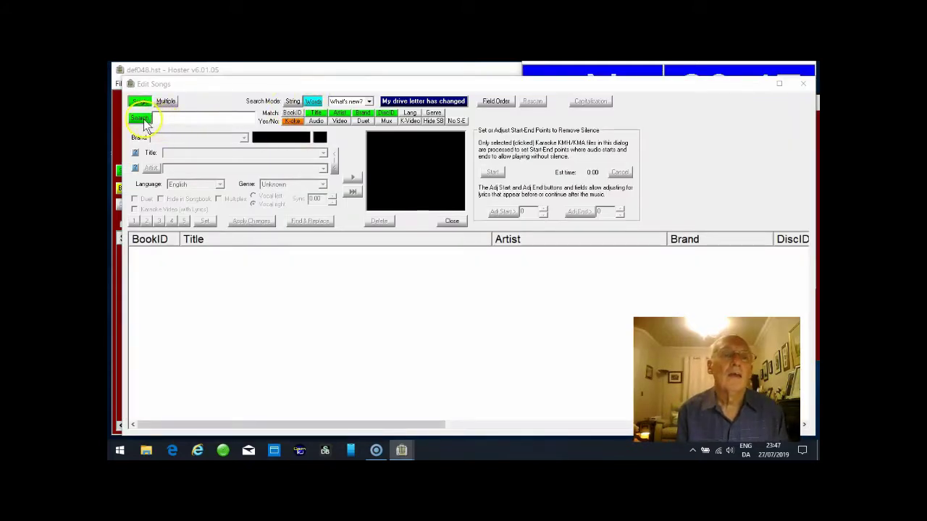
{"action": "left_click", "coordinate": [157, 118]}
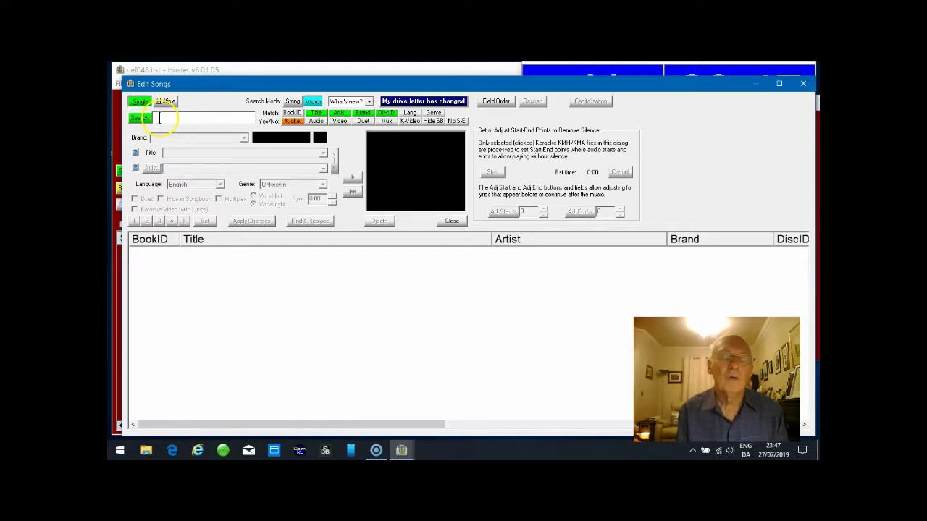
{"action": "type", "text": "var"}
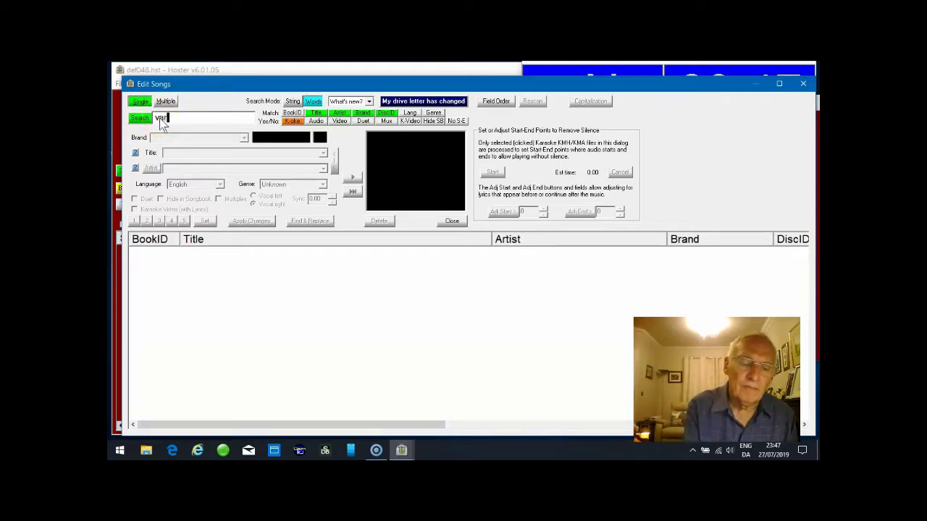
{"action": "type", "text": ":583"}
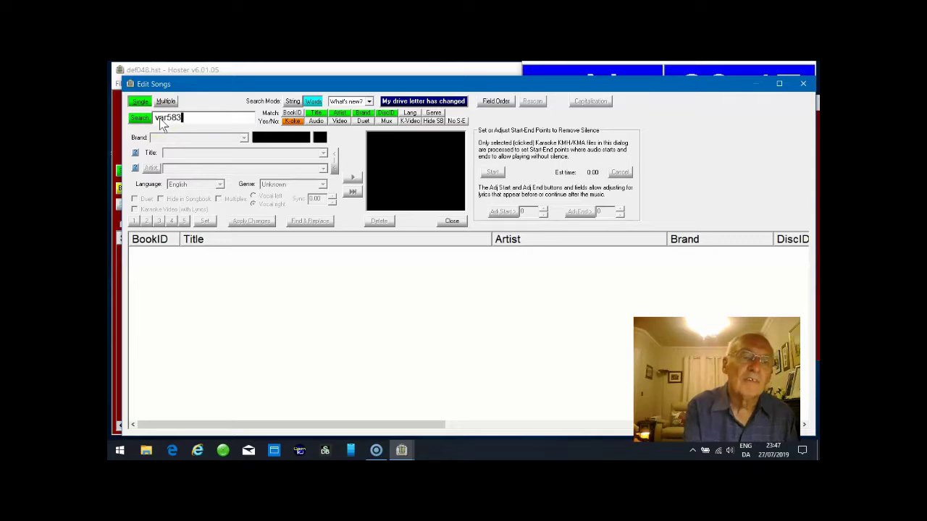
{"action": "left_click", "coordinate": [148, 122]}
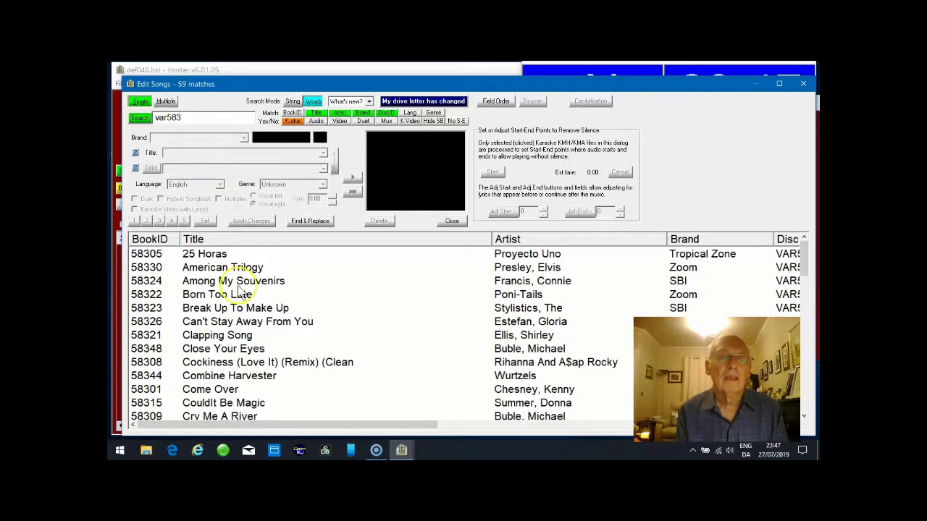
{"action": "left_click", "coordinate": [161, 243]}
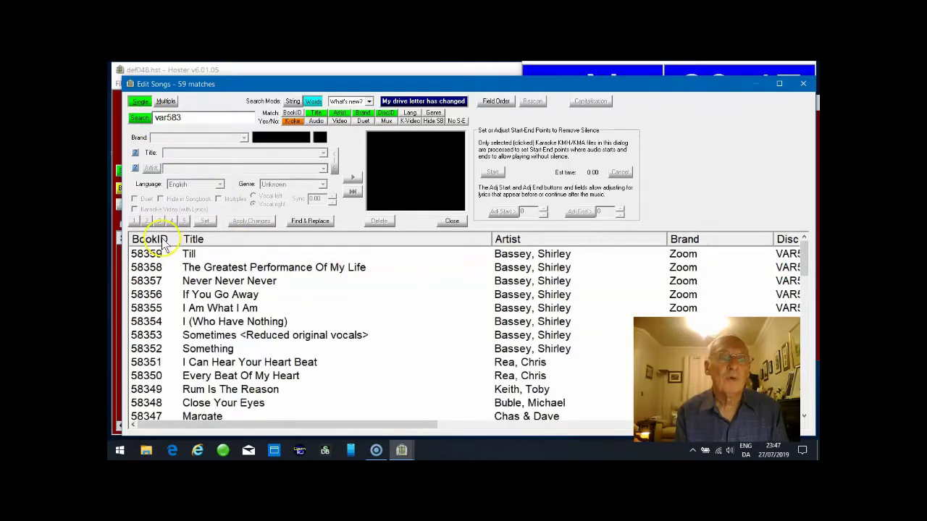
{"action": "left_click", "coordinate": [161, 242]}
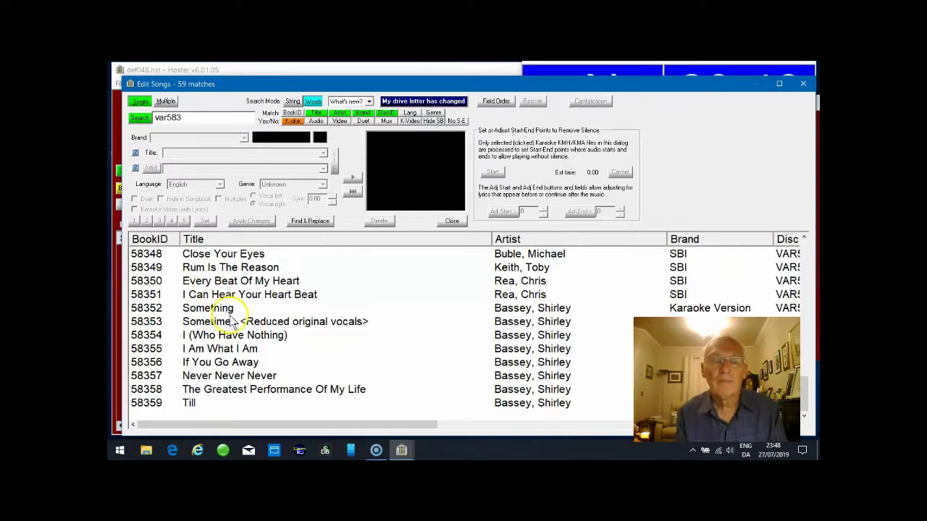
Step: Enable multiple-song editing and select the five songs from I Am What I Am to Till, BookIDs 58355 to 58359
{"action": "left_click", "coordinate": [210, 348]}
{"action": "left_click", "coordinate": [166, 101]}
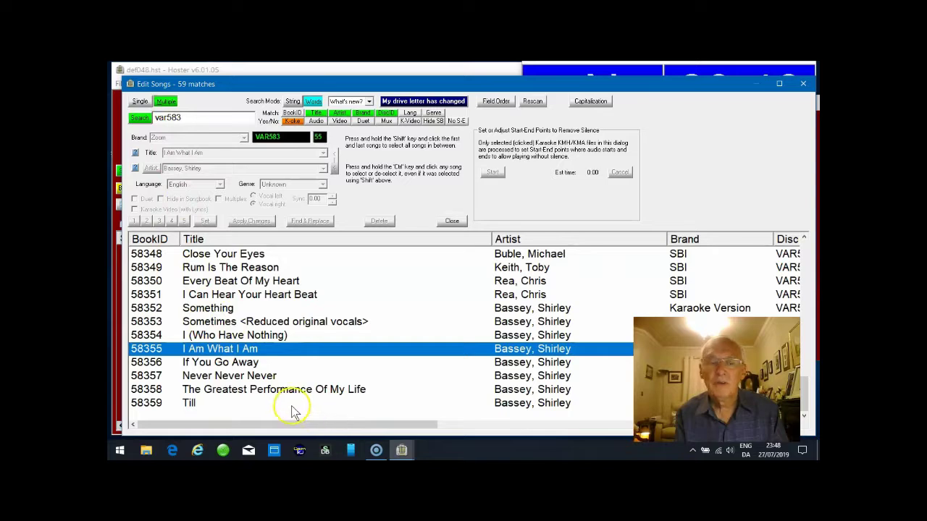
{"action": "left_click", "coordinate": [246, 365]}
{"action": "left_click", "coordinate": [243, 376]}
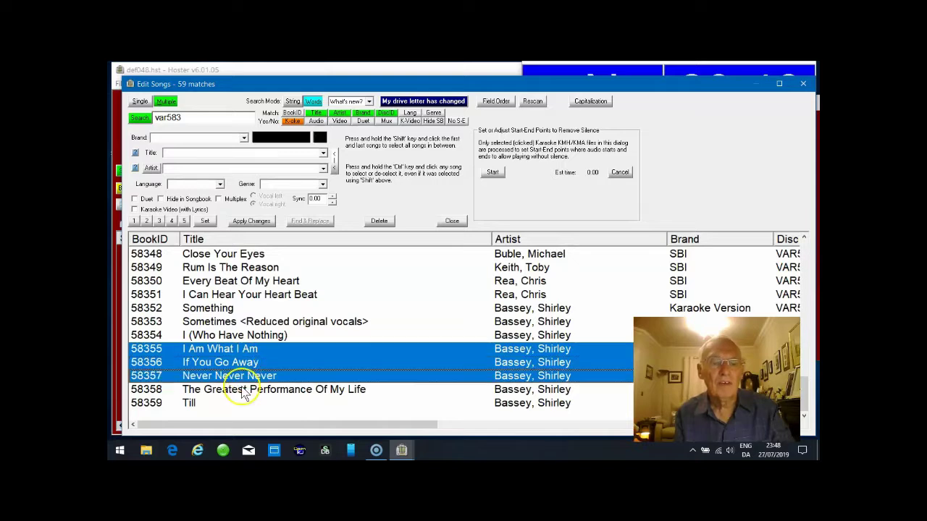
{"action": "left_click", "coordinate": [244, 391]}
{"action": "left_click", "coordinate": [222, 405]}
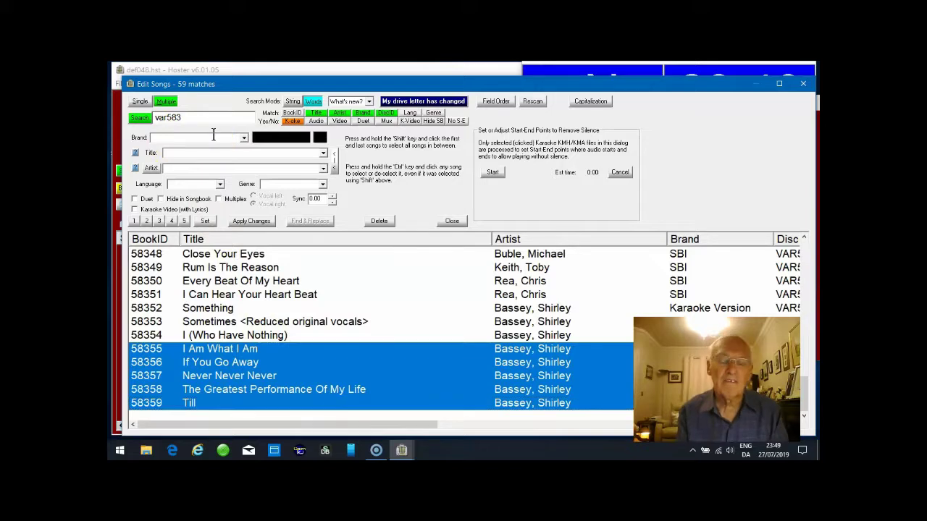
Step: Set the brand to Karaoke Version and the genre to Pop for the five selected songs, and apply the changes
{"action": "type", "text": "karaokanta"}
{"action": "left_click", "coordinate": [196, 236]}
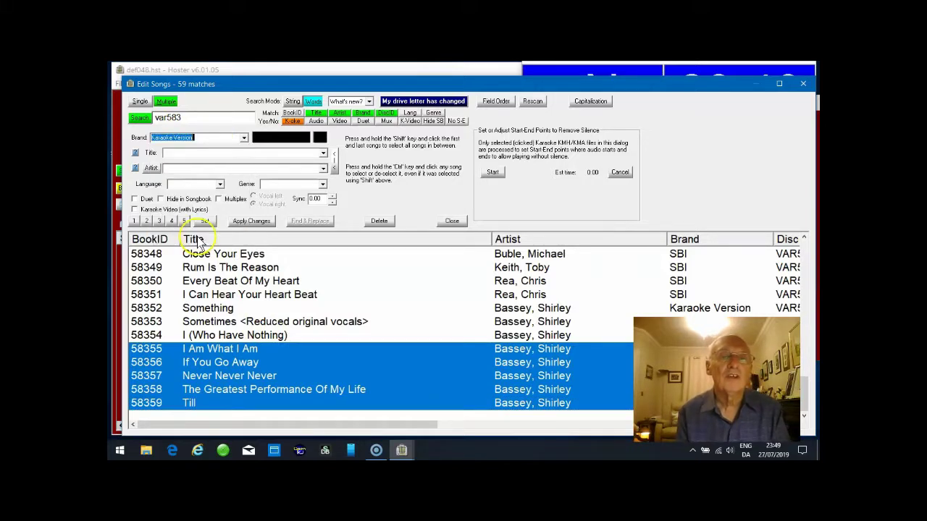
{"action": "left_click", "coordinate": [294, 184]}
{"action": "left_click", "coordinate": [296, 187]}
{"action": "left_click", "coordinate": [295, 187]}
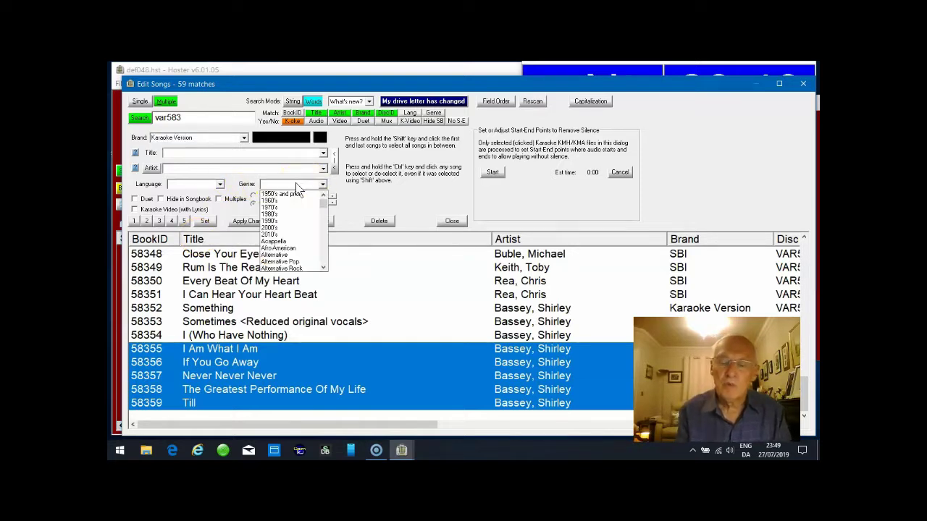
{"action": "type", "text": "pop"}
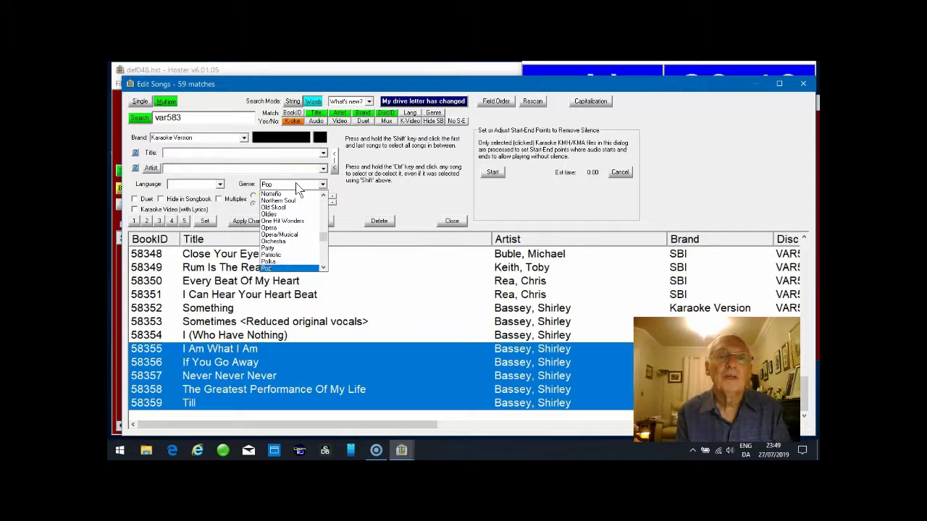
{"action": "left_click", "coordinate": [353, 185]}
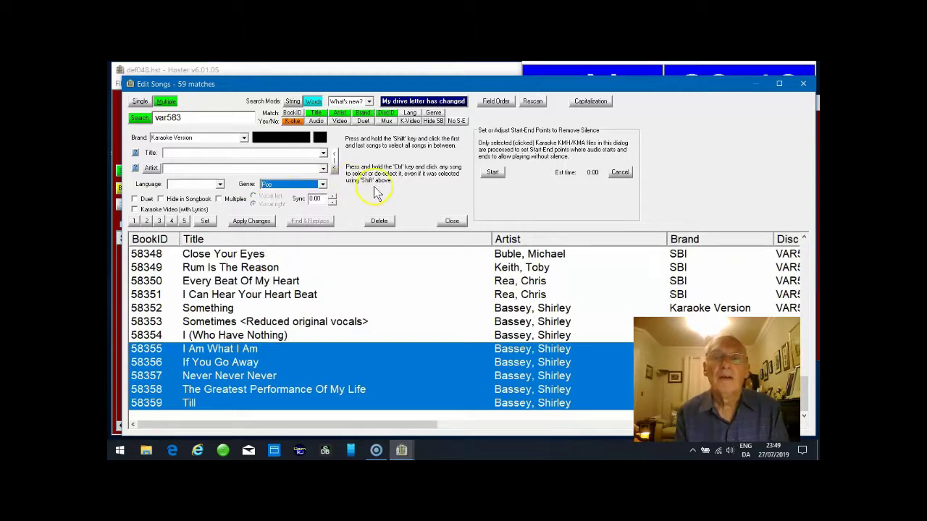
{"action": "left_click", "coordinate": [254, 221]}
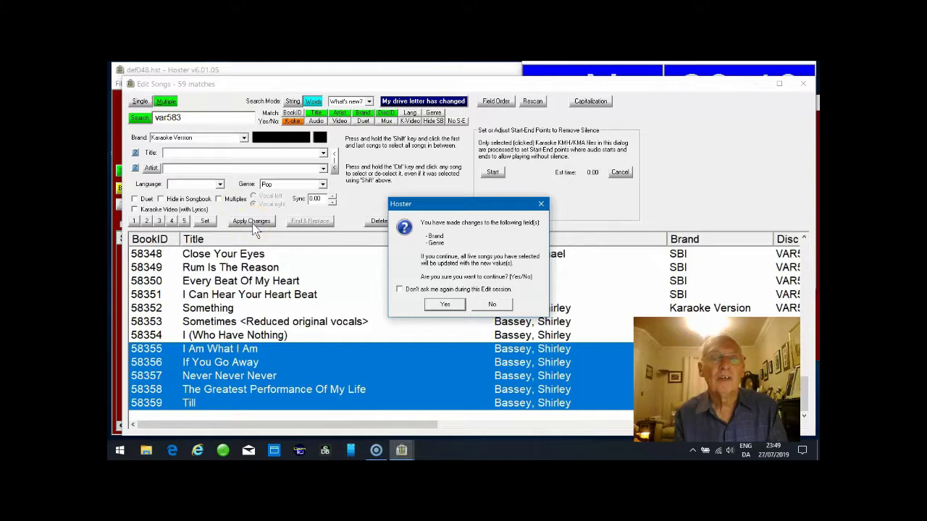
{"action": "left_click", "coordinate": [443, 304]}
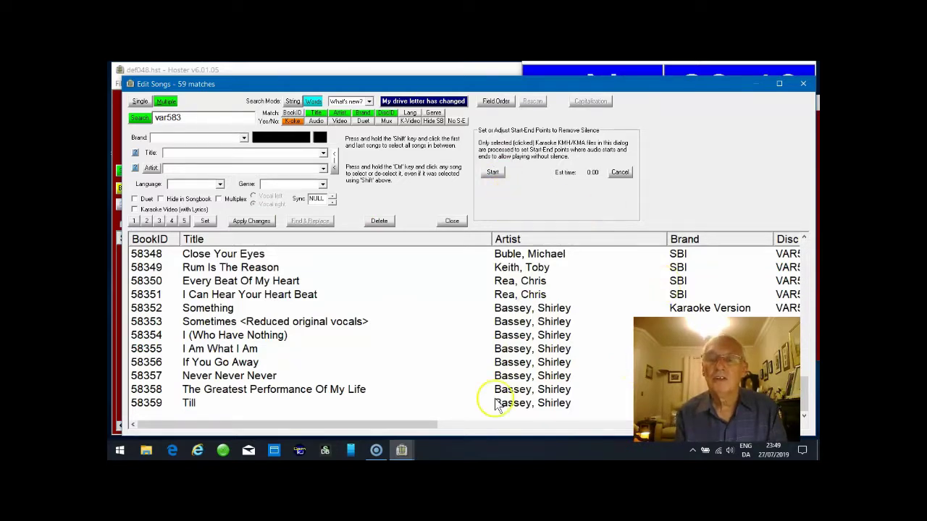
Step: Reselect songs 58355 to 58359, set their start-end points to remove silence, and close the song editor
{"action": "left_click", "coordinate": [181, 348]}
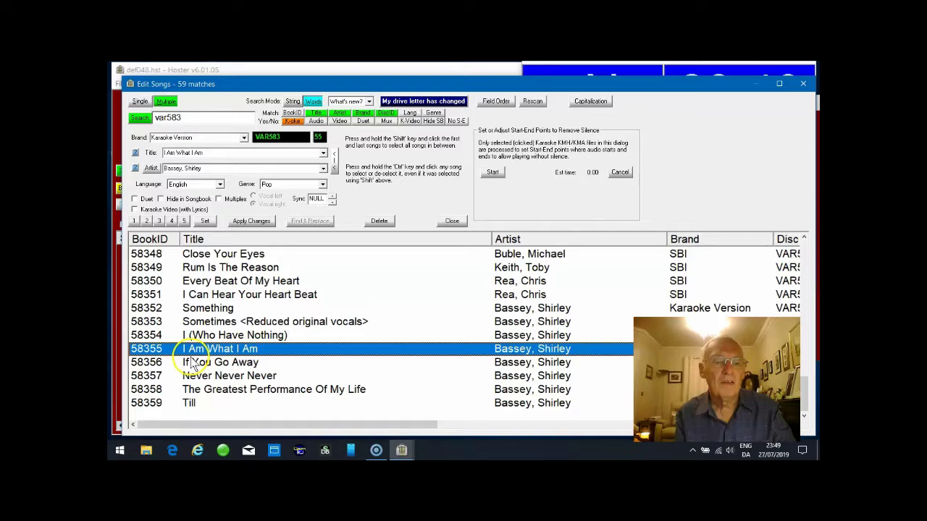
{"action": "left_click", "coordinate": [186, 362], "text": "shift"}
{"action": "left_click", "coordinate": [194, 377], "text": "shift"}
{"action": "left_click", "coordinate": [194, 389], "text": "shift"}
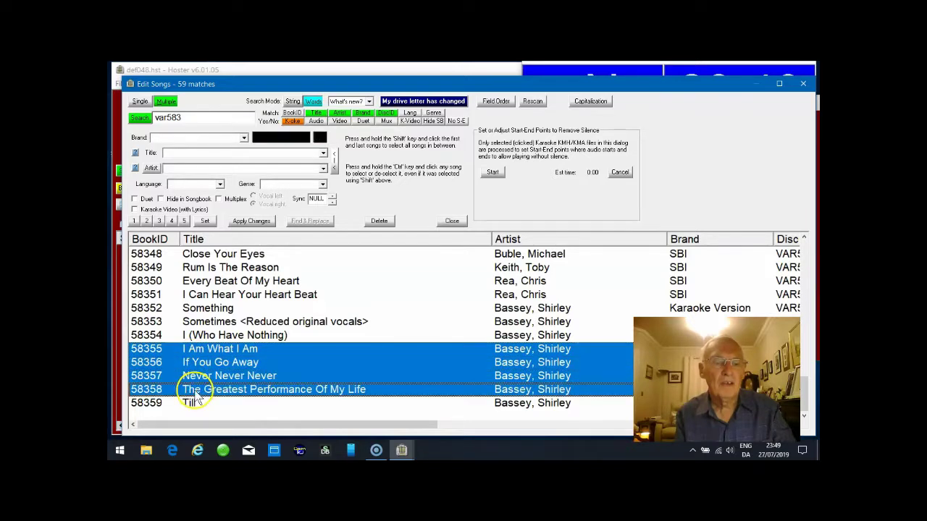
{"action": "left_click", "coordinate": [194, 404], "text": "shift"}
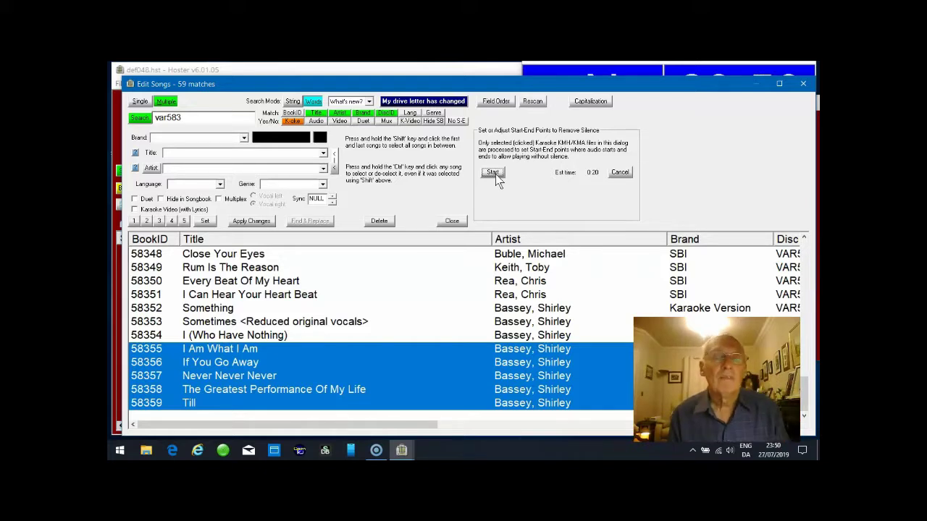
{"action": "left_click", "coordinate": [551, 203]}
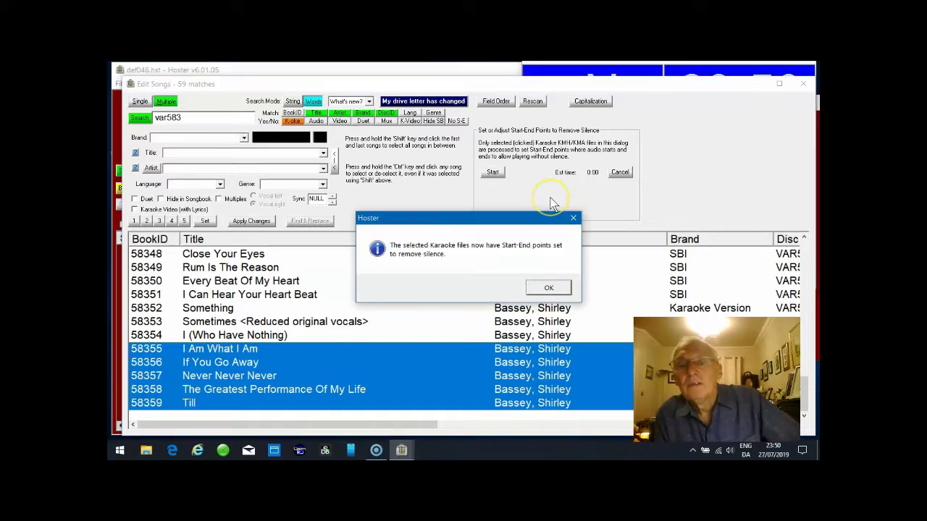
{"action": "left_click", "coordinate": [547, 288]}
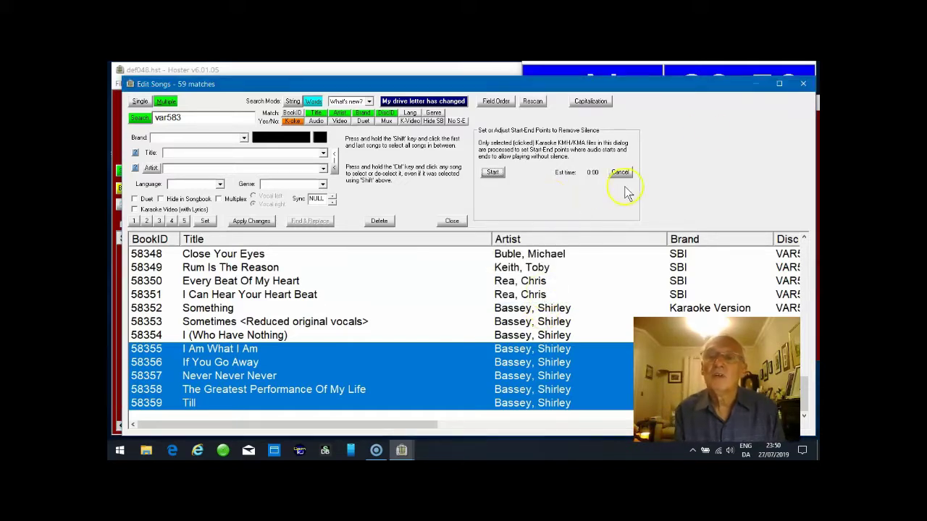
{"action": "left_click", "coordinate": [805, 86]}
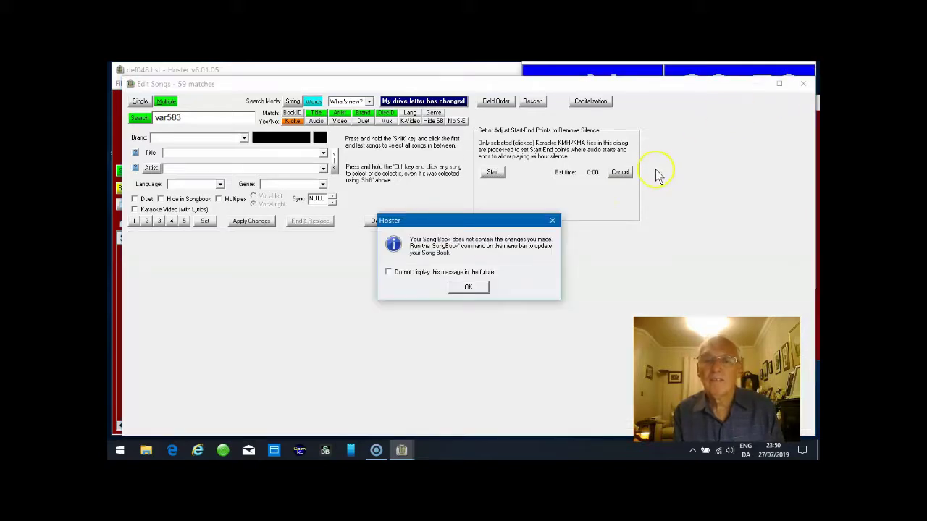
{"action": "left_click", "coordinate": [468, 289]}
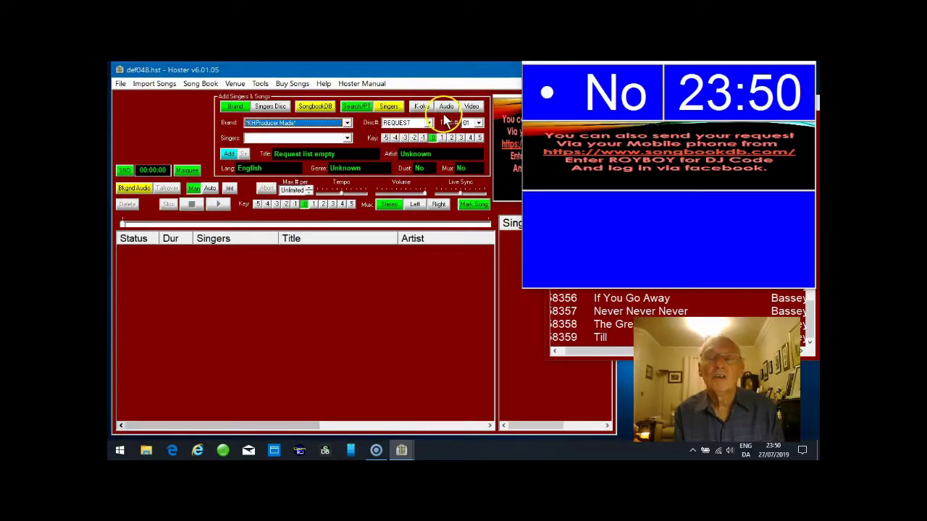
Step: Reopen the song search for var583 and limit it to songs added in the last 1 day
{"action": "left_click", "coordinate": [362, 107]}
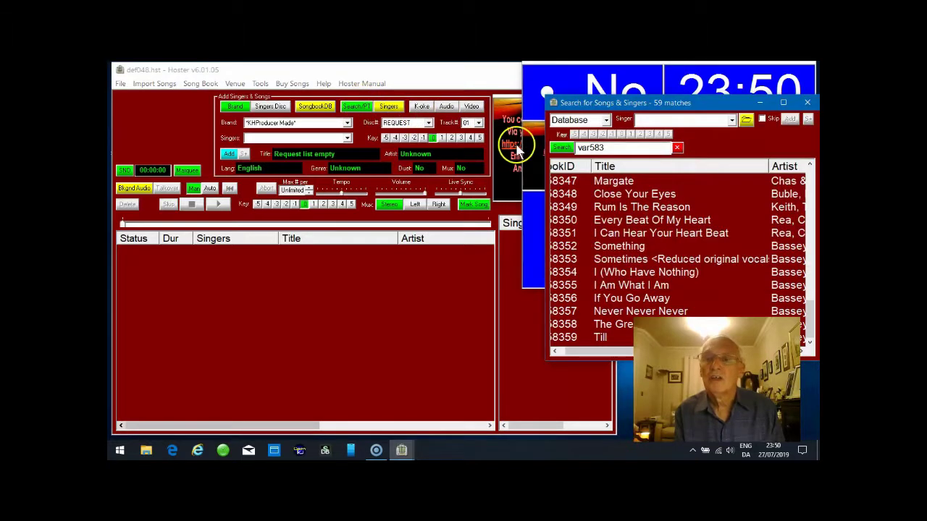
{"action": "left_click", "coordinate": [562, 149]}
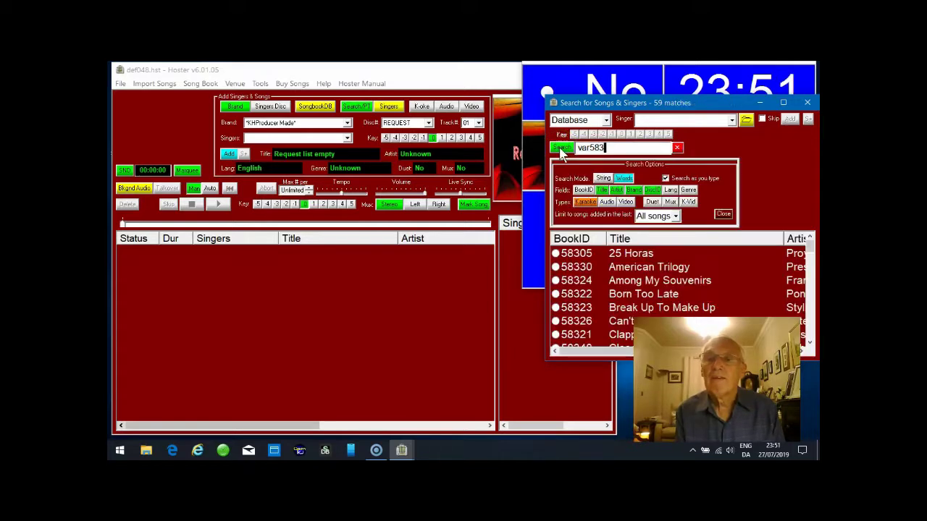
{"action": "left_click", "coordinate": [674, 216]}
{"action": "left_click", "coordinate": [649, 239]}
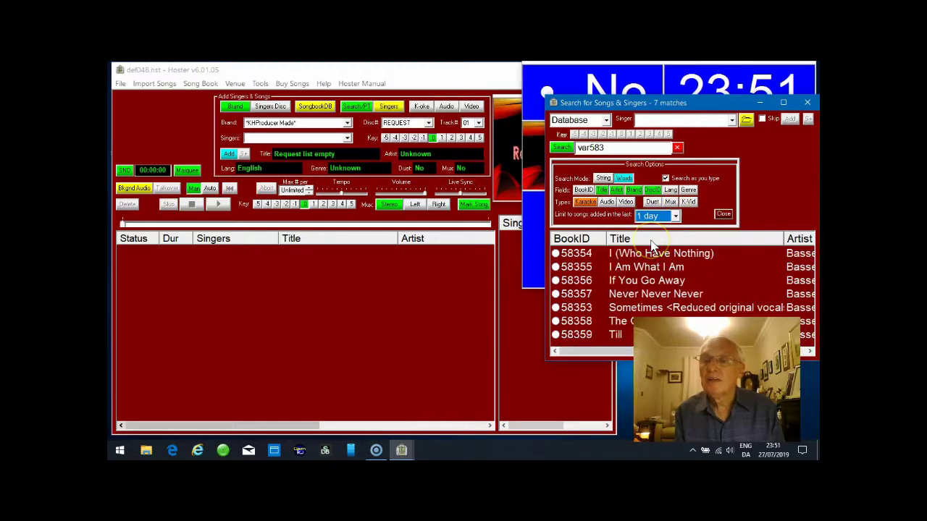
Step: Sort the recently added songs by ascending BookID and examine their remaining columns
{"action": "left_click_drag", "start_coordinate": [714, 102], "coordinate": [683, 68]}
{"action": "left_click_drag", "start_coordinate": [614, 317], "coordinate": [563, 315]}
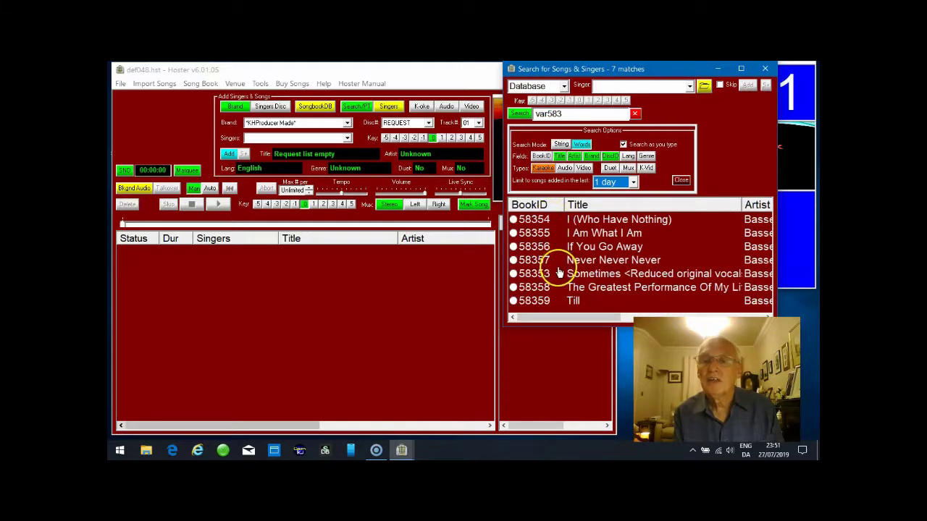
{"action": "left_click", "coordinate": [552, 208]}
{"action": "left_click", "coordinate": [550, 208]}
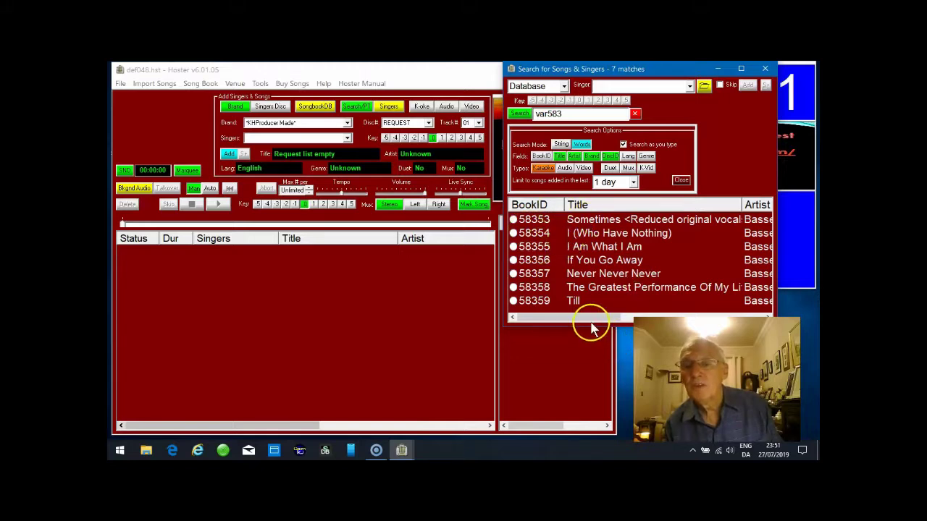
{"action": "left_click_drag", "start_coordinate": [594, 315], "coordinate": [737, 314]}
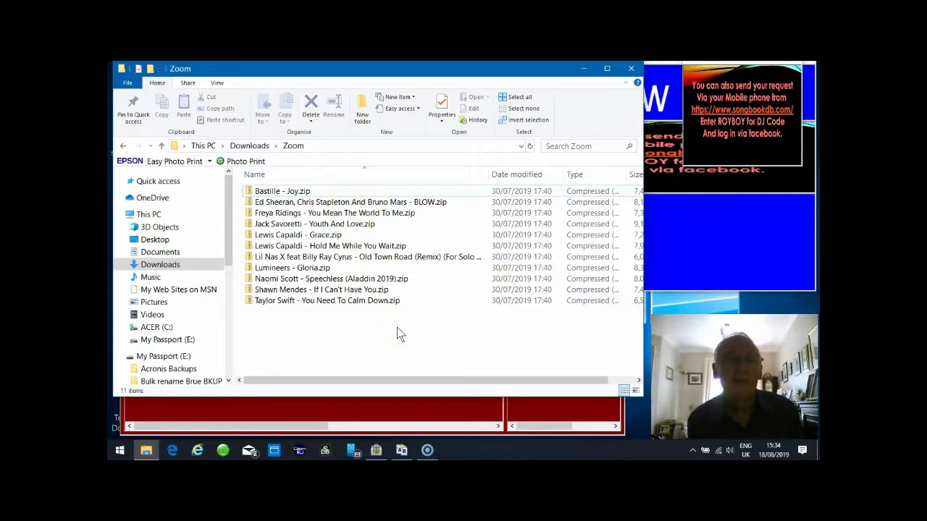
Step: Switch to Bulk Rename Utility and load the recently used Reverse Names for Zoom 2019 preset
{"action": "left_click", "coordinate": [401, 451]}
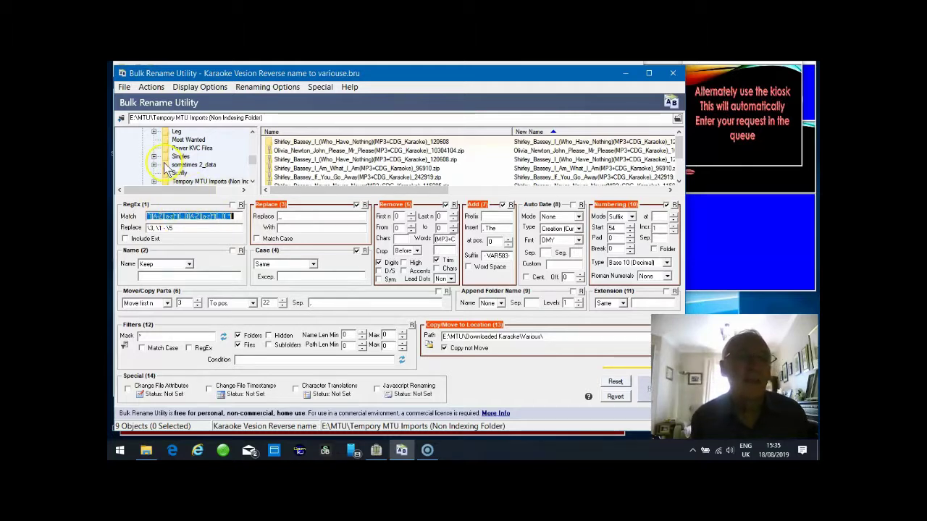
{"action": "left_click", "coordinate": [124, 87]}
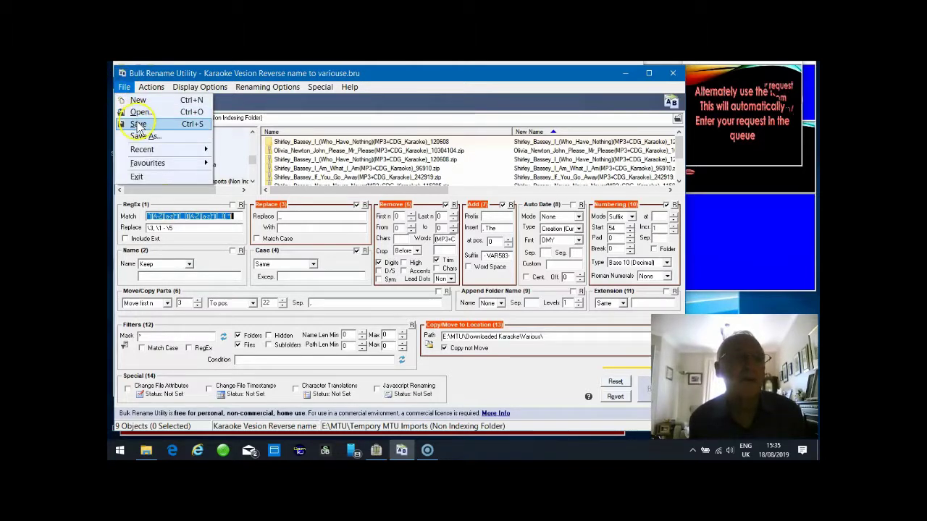
{"action": "mouse_move", "coordinate": [153, 154]}
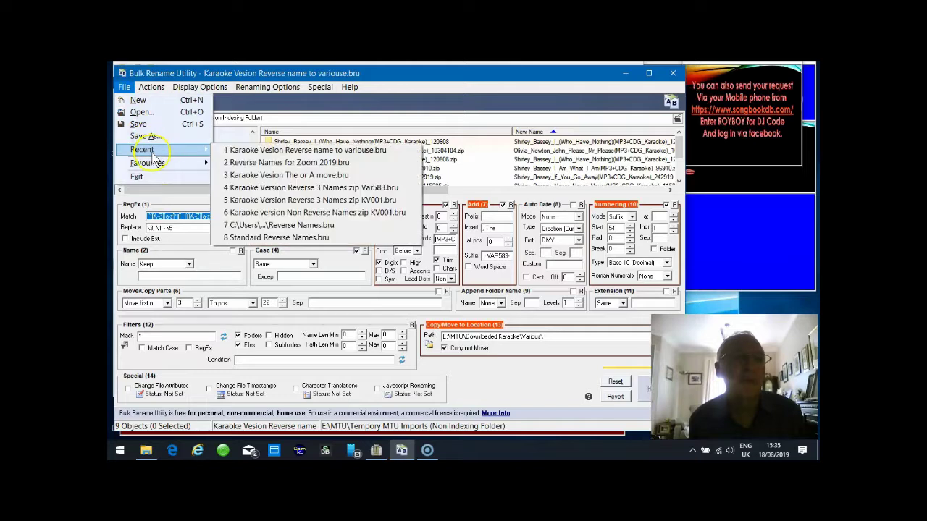
{"action": "left_click", "coordinate": [282, 163]}
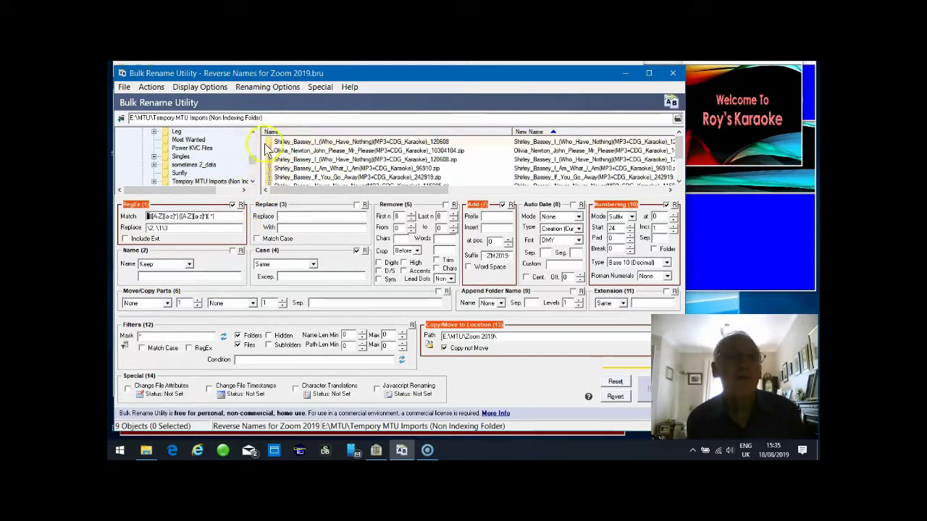
Step: Show the contents of the Zoom folder inside Downloads and look through its zip files
{"action": "left_click", "coordinate": [122, 118]}
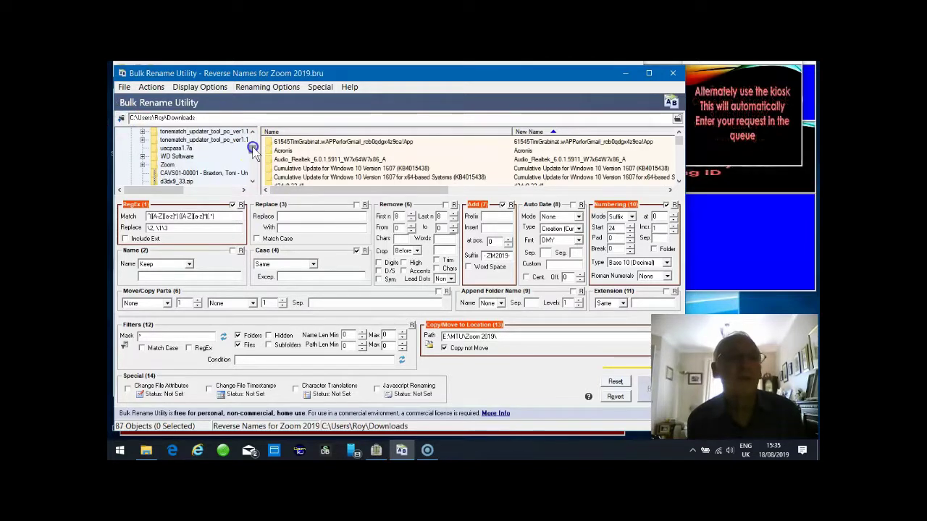
{"action": "left_click", "coordinate": [169, 167]}
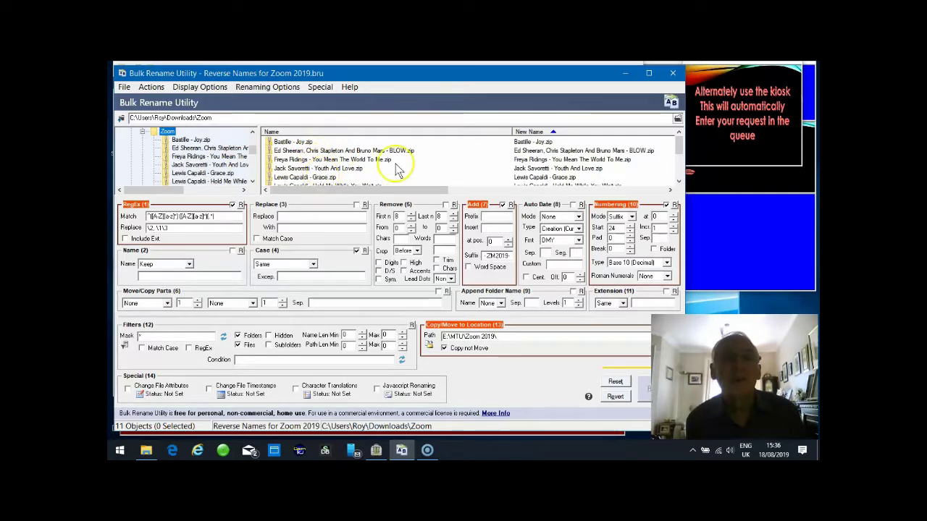
{"action": "left_click", "coordinate": [678, 181]}
{"action": "left_click", "coordinate": [678, 181]}
{"action": "left_click", "coordinate": [679, 181]}
{"action": "left_click", "coordinate": [678, 181]}
{"action": "left_click", "coordinate": [679, 181]}
{"action": "left_click", "coordinate": [678, 181]}
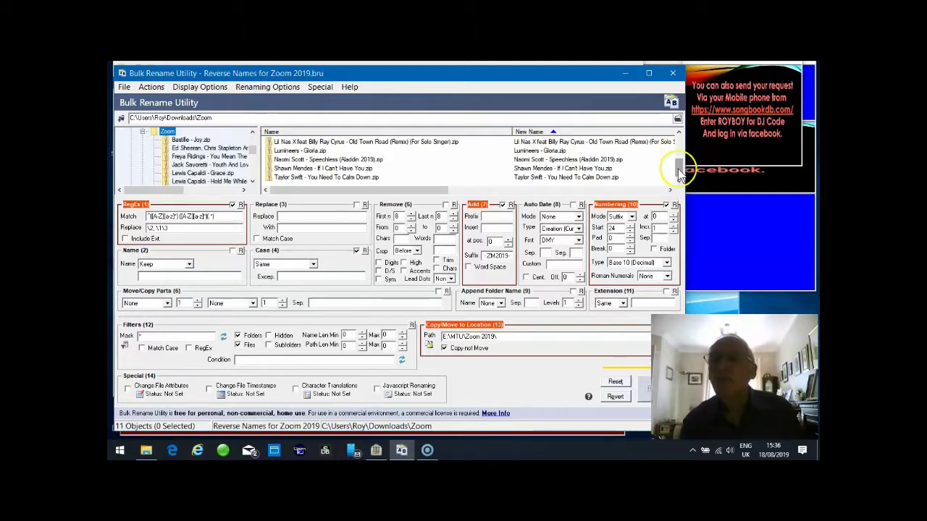
{"action": "left_click", "coordinate": [679, 157]}
{"action": "left_click", "coordinate": [679, 154]}
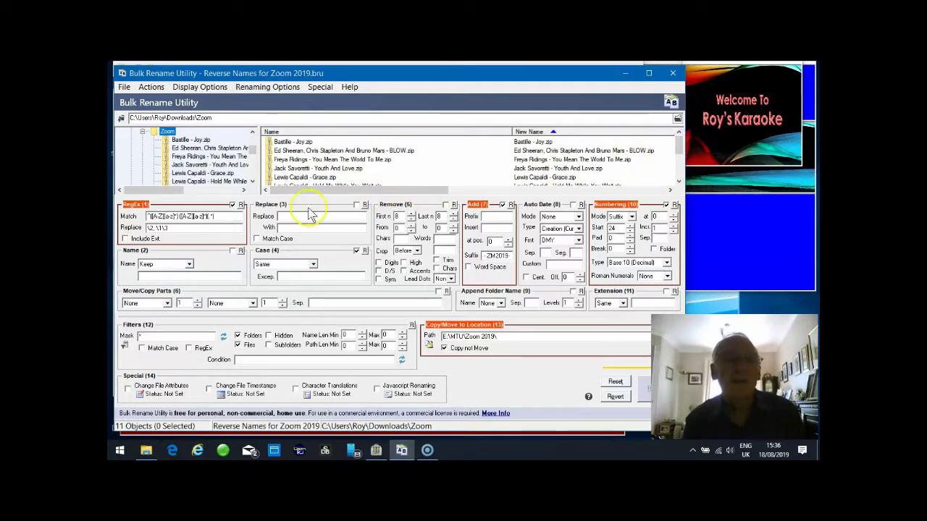
Step: Select all files in the Zoom folder and check their previewed new names and numbering down to the end of the list
{"action": "left_click", "coordinate": [297, 142]}
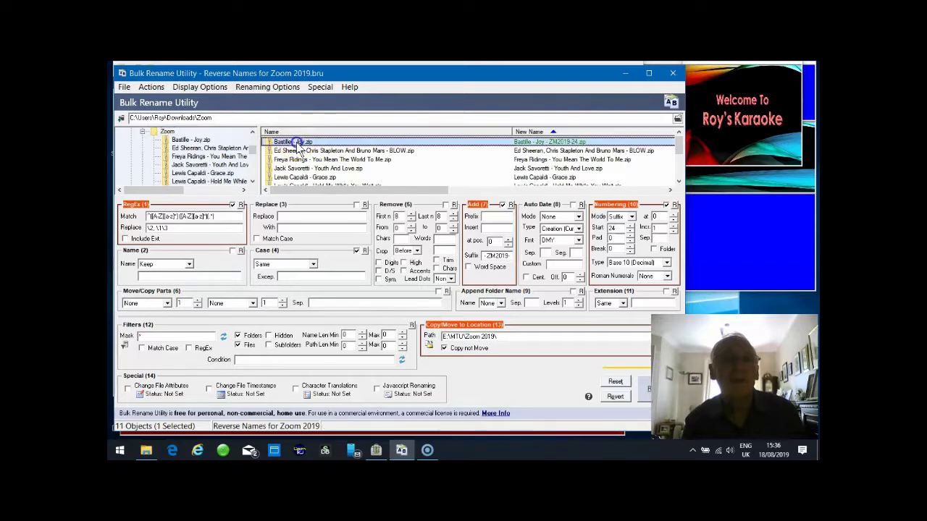
{"action": "left_click", "coordinate": [152, 87]}
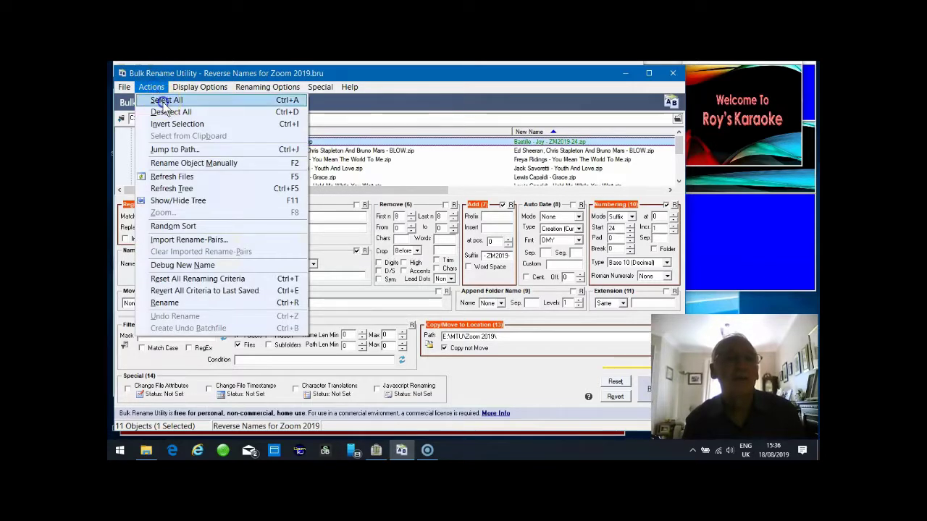
{"action": "left_click", "coordinate": [165, 100]}
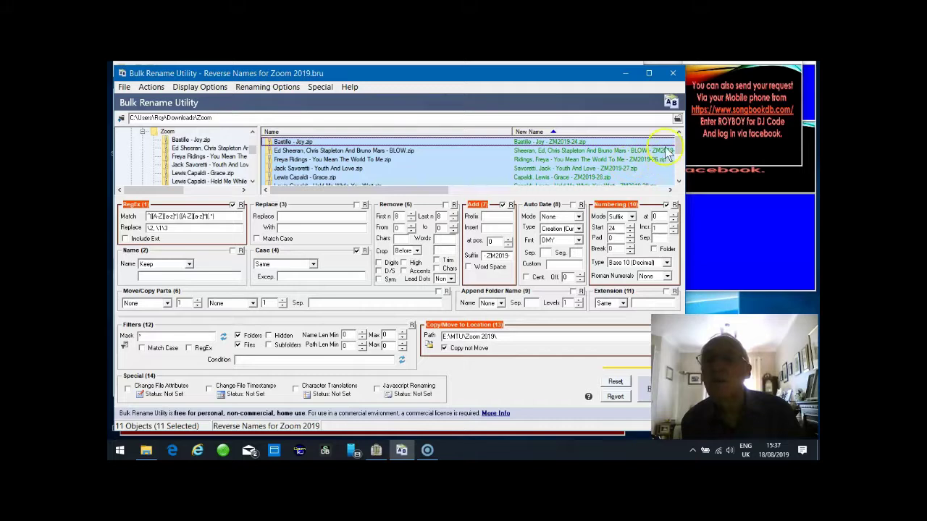
{"action": "scroll", "coordinate": [676, 144], "scroll_direction": "down", "scroll_amount": 2}
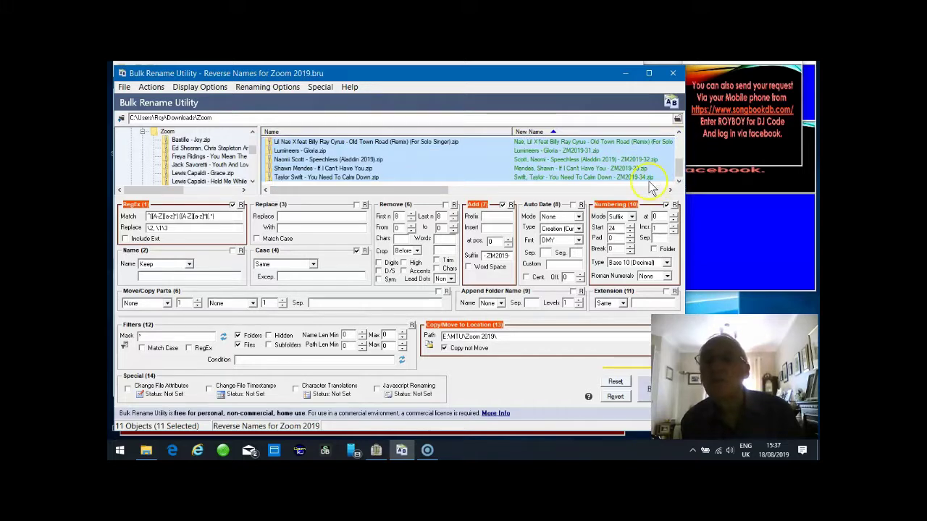
{"action": "left_click_drag", "start_coordinate": [679, 174], "coordinate": [679, 156]}
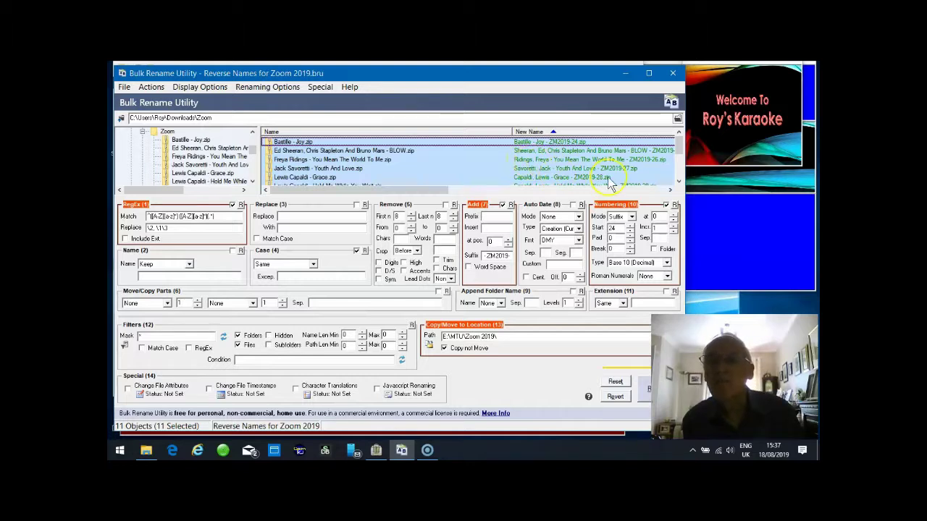
{"action": "left_click_drag", "start_coordinate": [680, 146], "coordinate": [679, 167]}
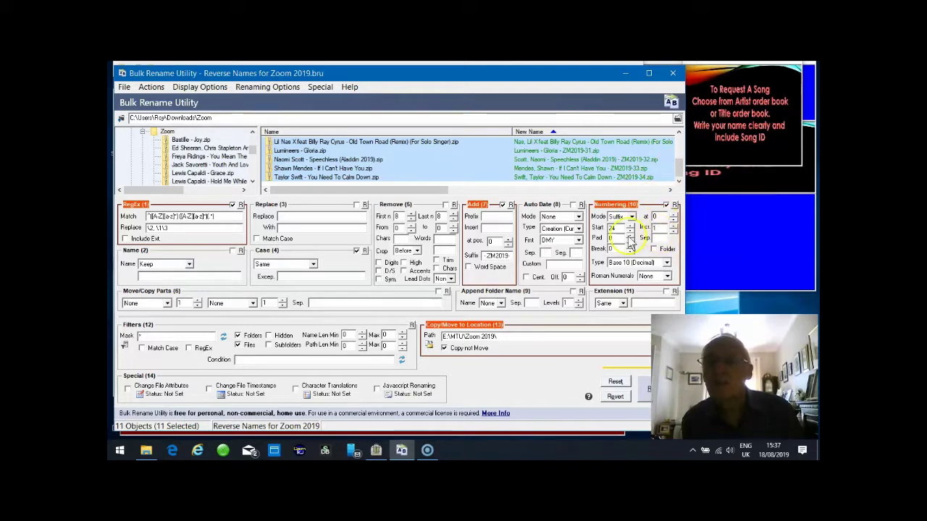
{"action": "type", "text": "4"}
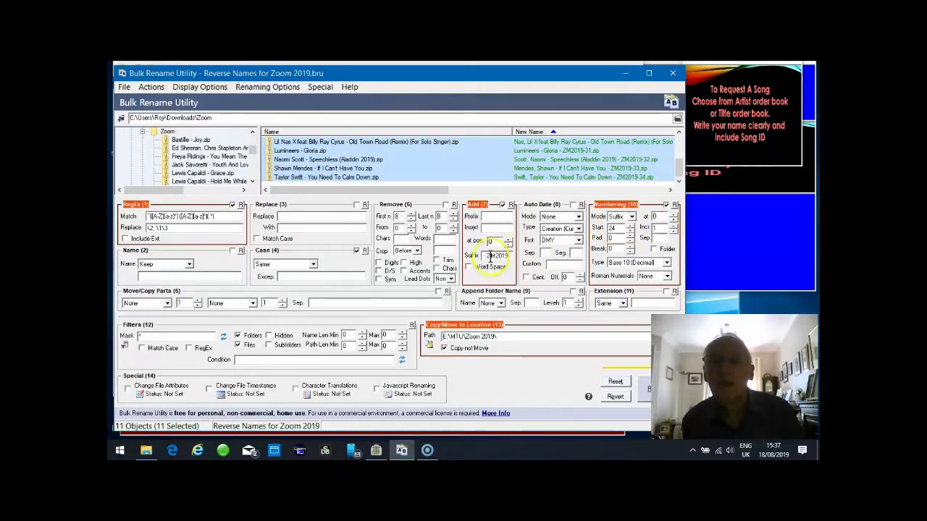
Step: Switch the suffix addition and the RegEx rule off and back on, one after the other, to compare the previewed names
{"action": "left_click", "coordinate": [503, 206]}
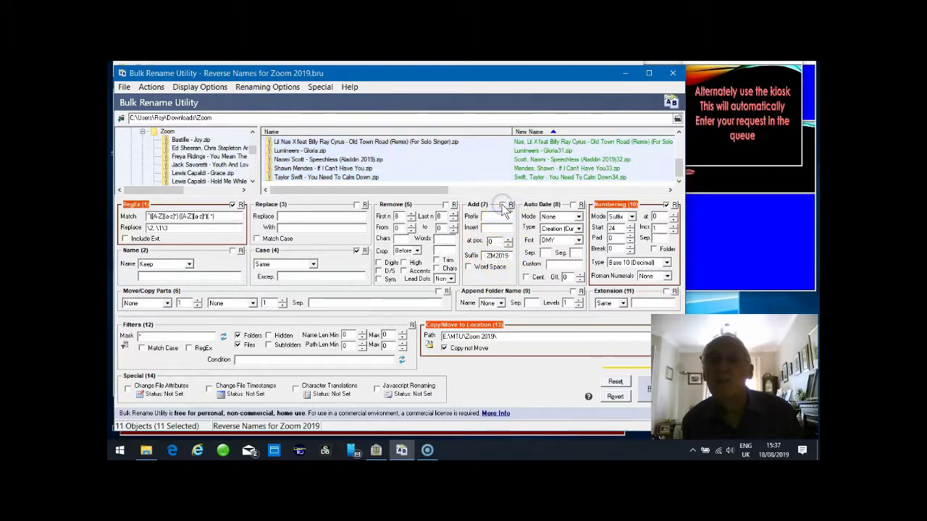
{"action": "left_click", "coordinate": [503, 206]}
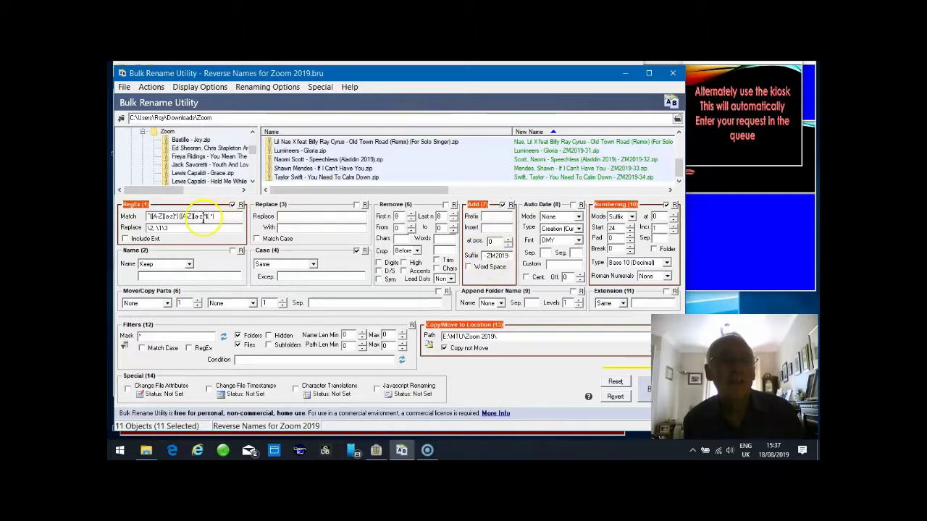
{"action": "left_click", "coordinate": [231, 206]}
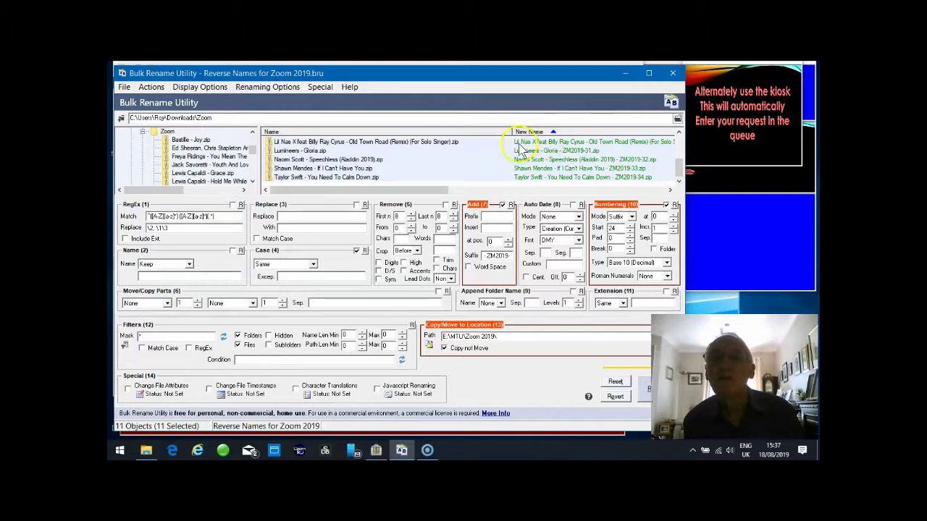
{"action": "left_click", "coordinate": [231, 205]}
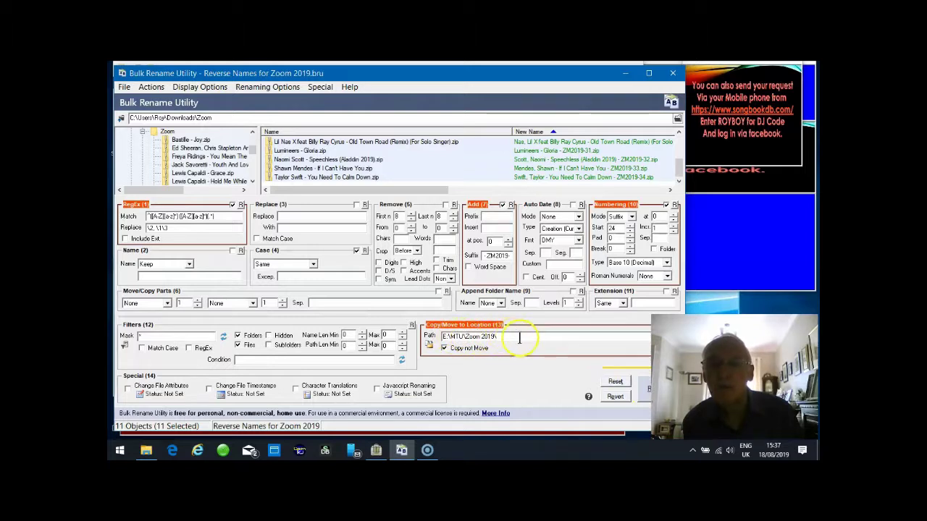
Step: Run the rename on the selected Zoom files, copying them to E:\MTU\Zoom 2019\
{"action": "left_click", "coordinate": [646, 389]}
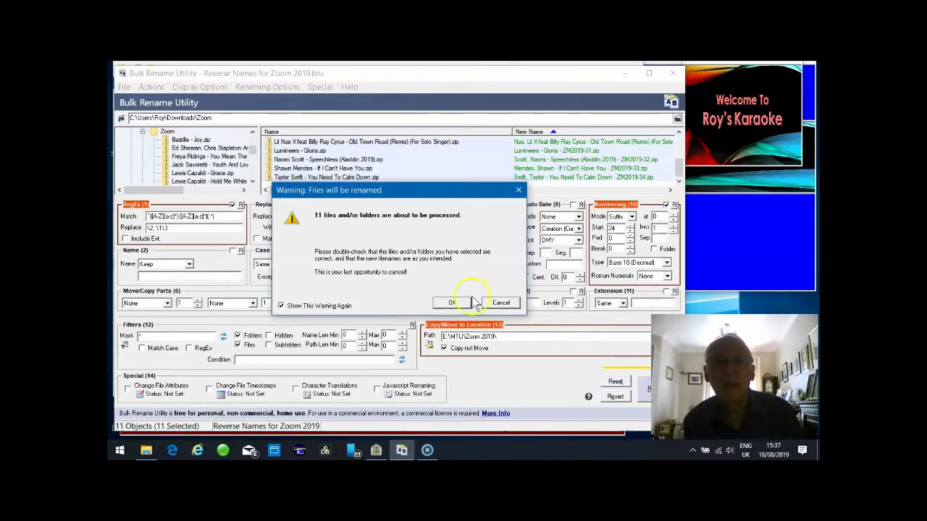
{"action": "left_click", "coordinate": [449, 303]}
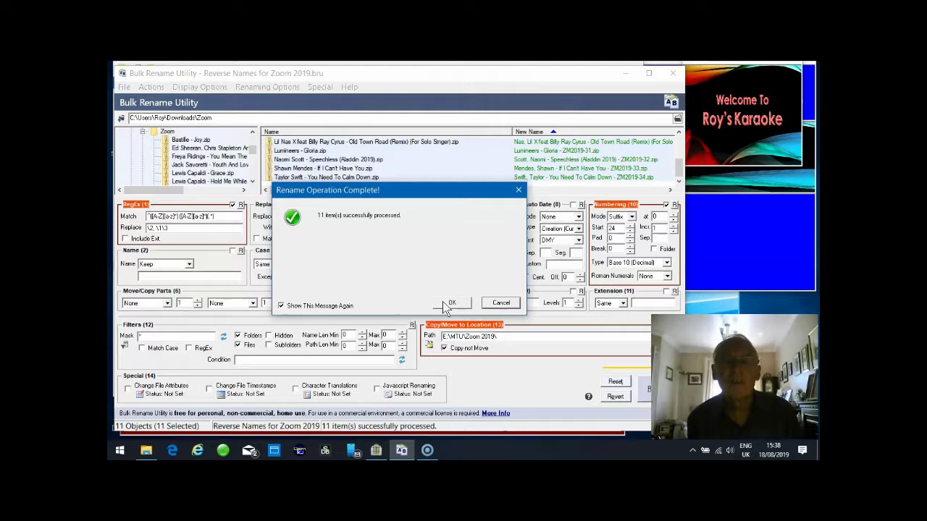
{"action": "left_click", "coordinate": [452, 303]}
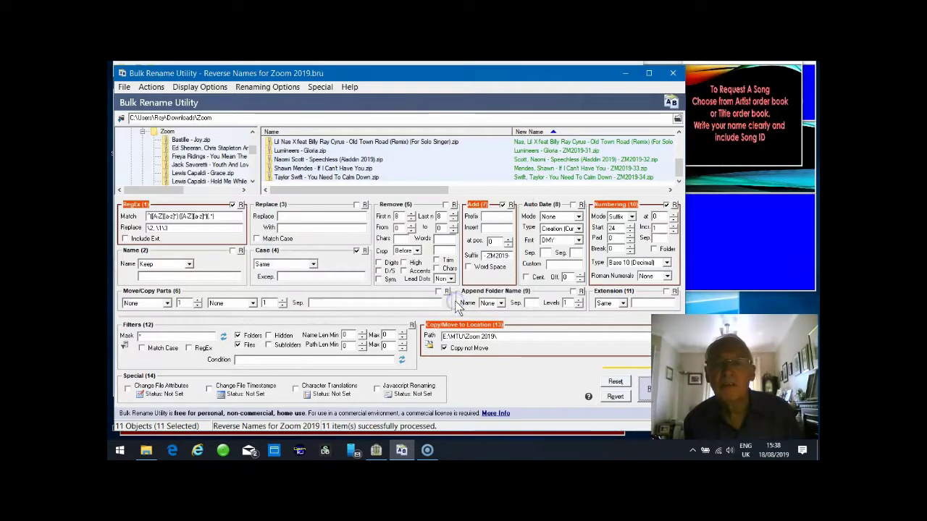
Step: Switch to Hoster, index the new songs from E:\MTU\Zoom 2019\ with a quick scan, and close the import window
{"action": "left_click", "coordinate": [625, 73]}
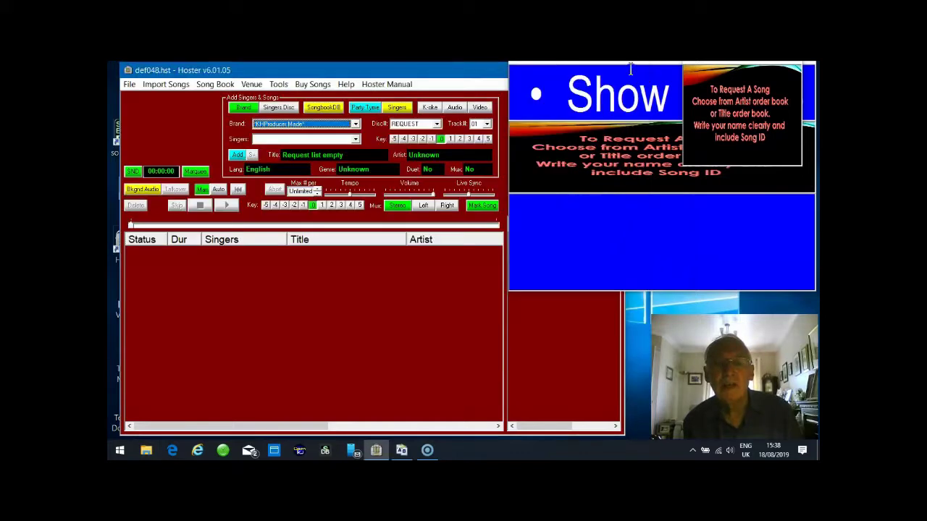
{"action": "left_click", "coordinate": [630, 69]}
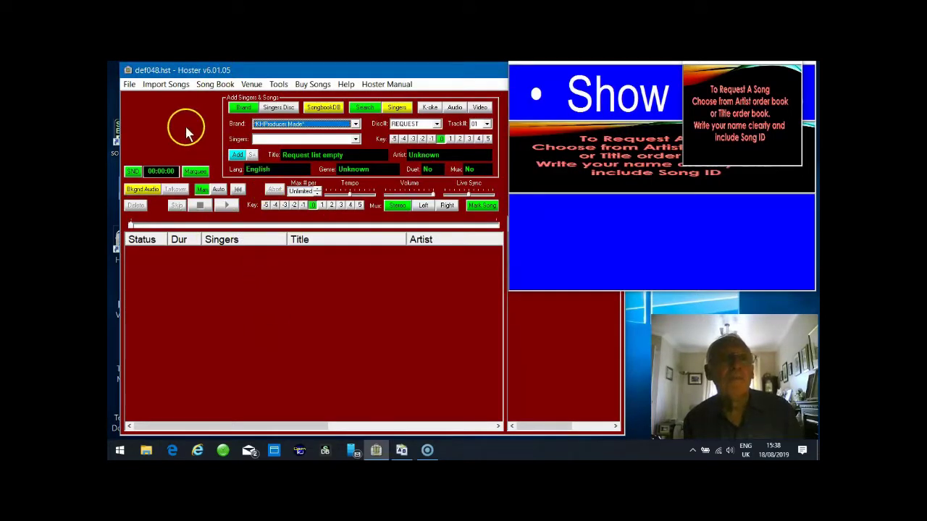
{"action": "left_click", "coordinate": [170, 87]}
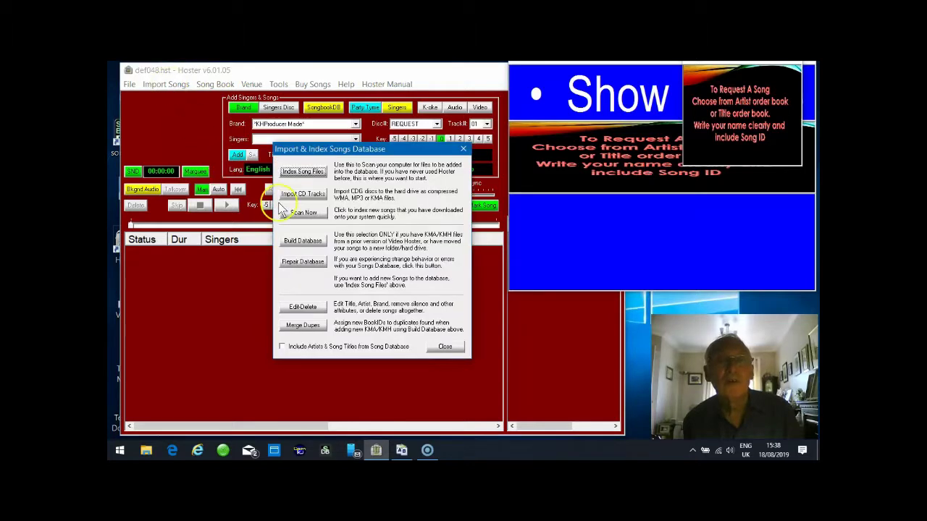
{"action": "left_click", "coordinate": [306, 217]}
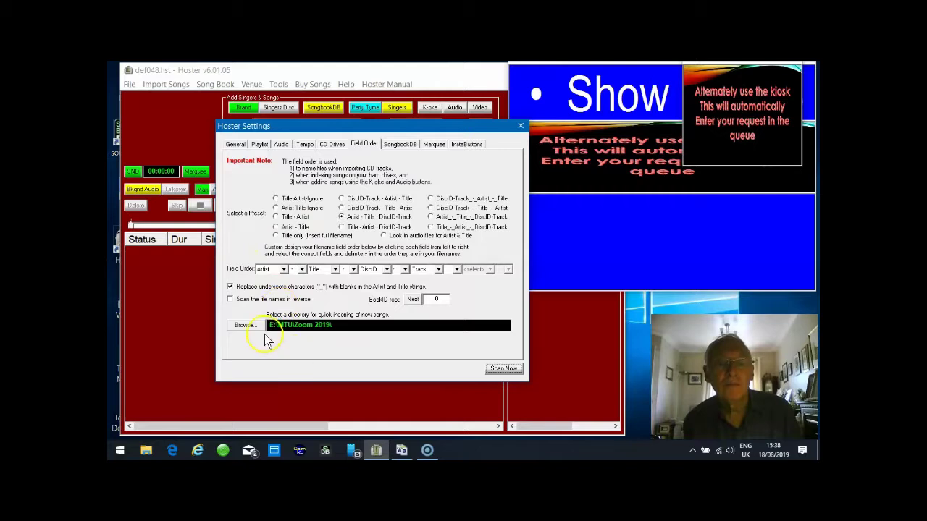
{"action": "left_click_drag", "start_coordinate": [277, 327], "coordinate": [304, 332]}
{"action": "left_click", "coordinate": [504, 370]}
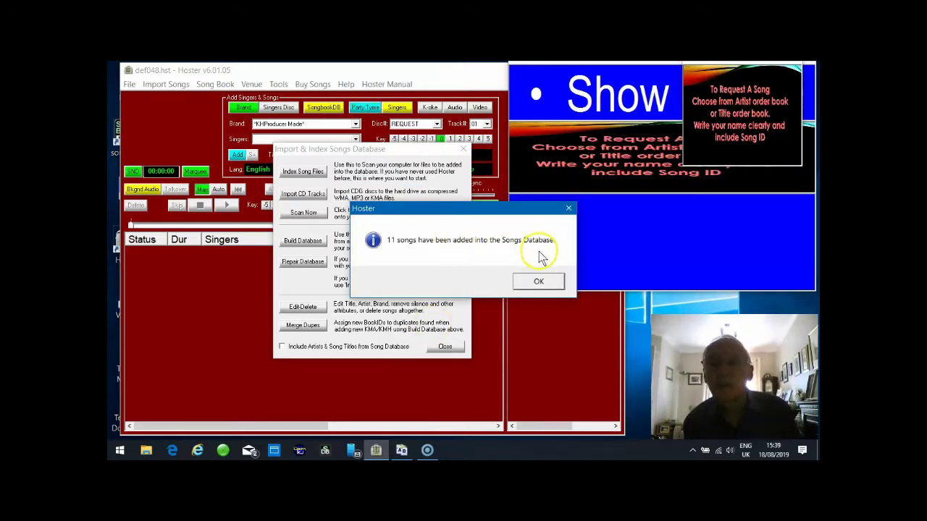
{"action": "left_click", "coordinate": [538, 283]}
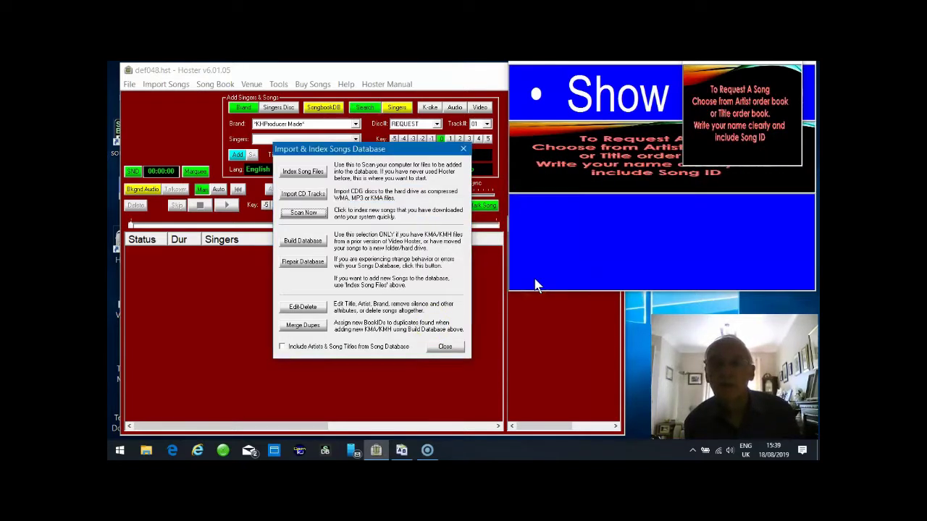
{"action": "left_click", "coordinate": [463, 148]}
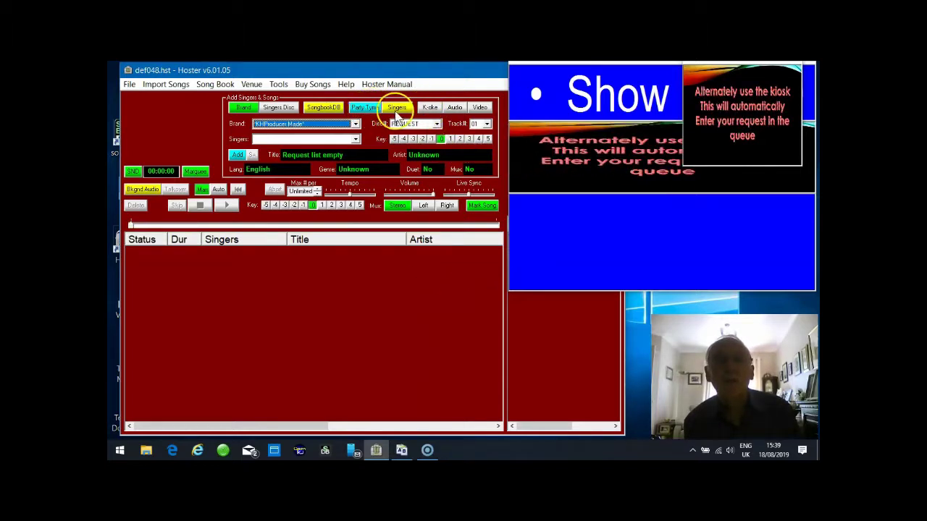
Step: Search the song database for songs added in the last 1 day and sort them by ascending BookID
{"action": "left_click", "coordinate": [369, 109]}
{"action": "left_click", "coordinate": [412, 131]}
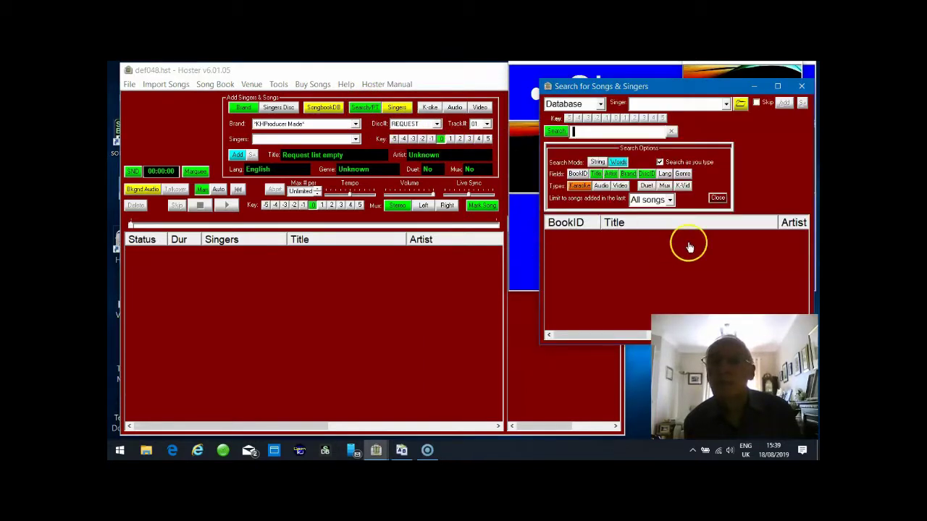
{"action": "left_click", "coordinate": [669, 200]}
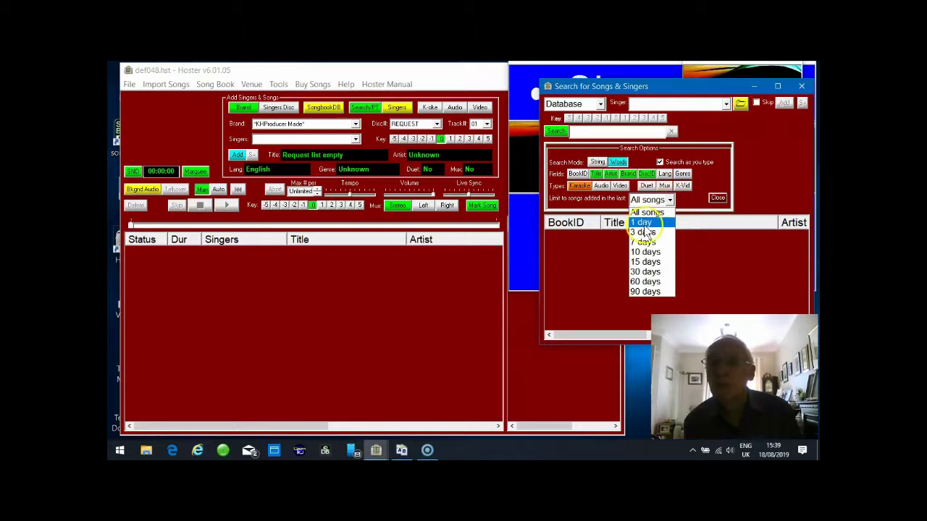
{"action": "left_click", "coordinate": [642, 222]}
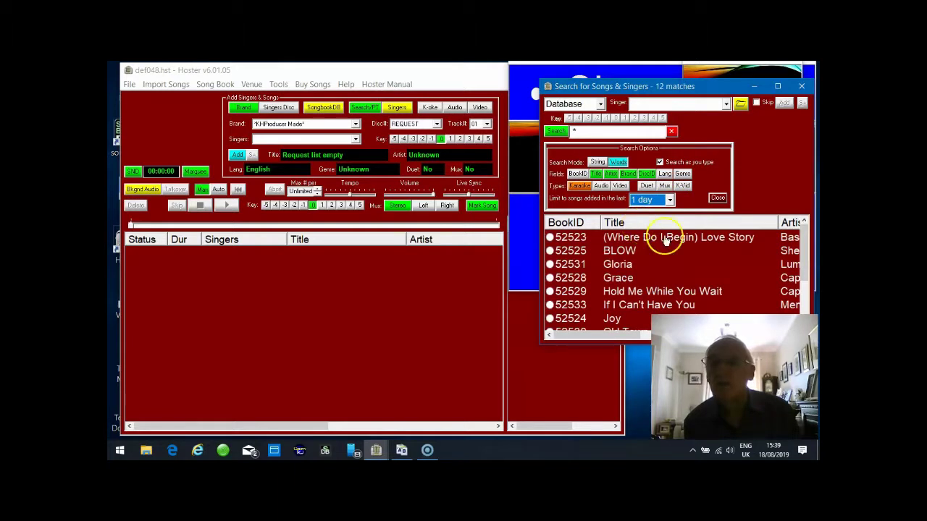
{"action": "left_click", "coordinate": [584, 226]}
{"action": "left_click", "coordinate": [584, 226]}
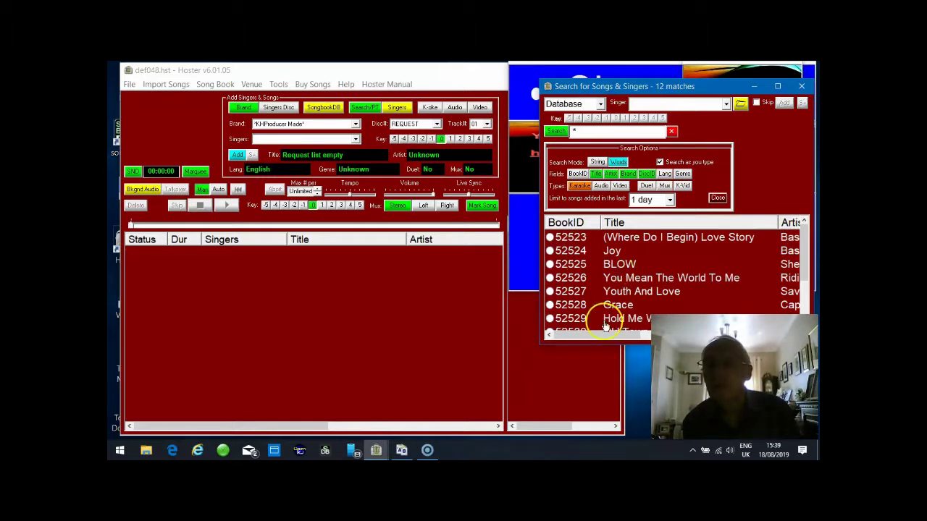
Step: Examine the BookIDs, titles, brands and disc IDs of the newly indexed Zoom songs down to the end of the list
{"action": "left_click_drag", "start_coordinate": [807, 244], "coordinate": [807, 298]}
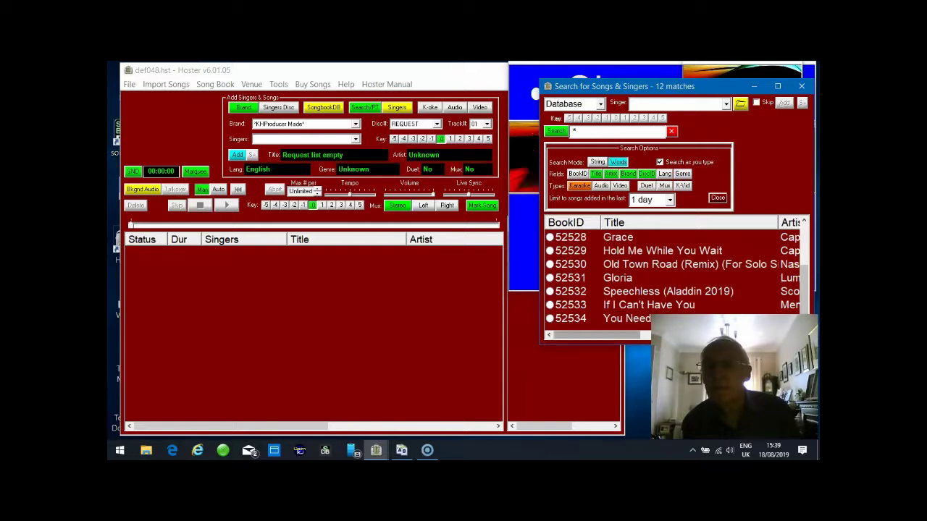
{"action": "left_click_drag", "start_coordinate": [595, 337], "coordinate": [693, 337]}
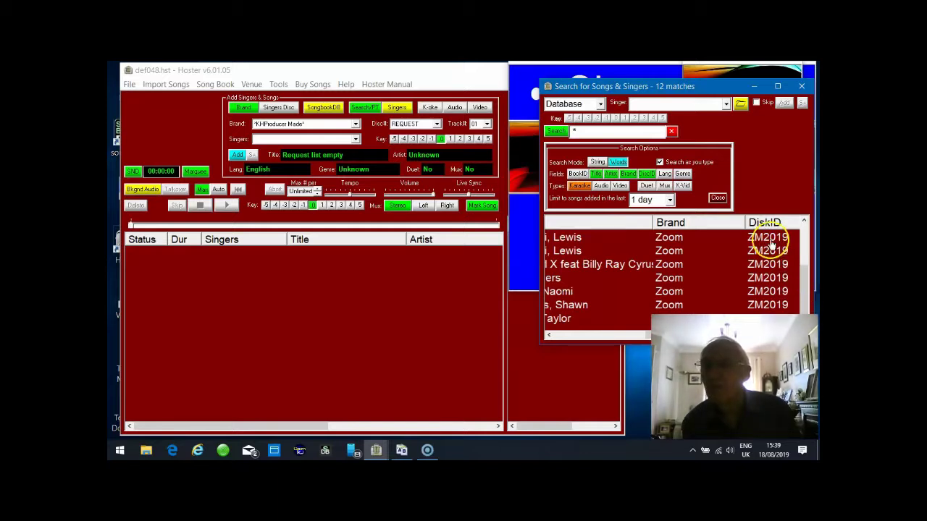
{"action": "left_click_drag", "start_coordinate": [803, 270], "coordinate": [807, 290]}
{"action": "left_click_drag", "start_coordinate": [642, 336], "coordinate": [555, 335]}
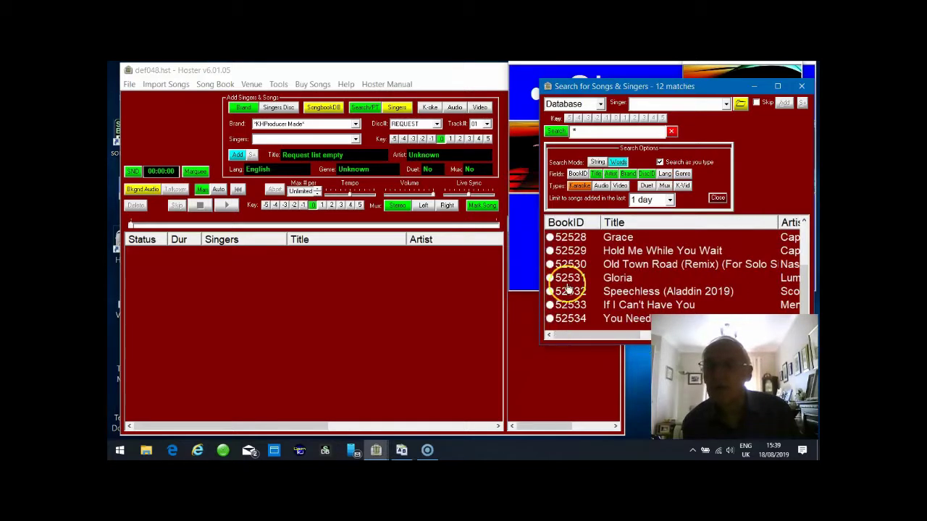
{"action": "left_click", "coordinate": [621, 310]}
{"action": "left_click", "coordinate": [611, 279]}
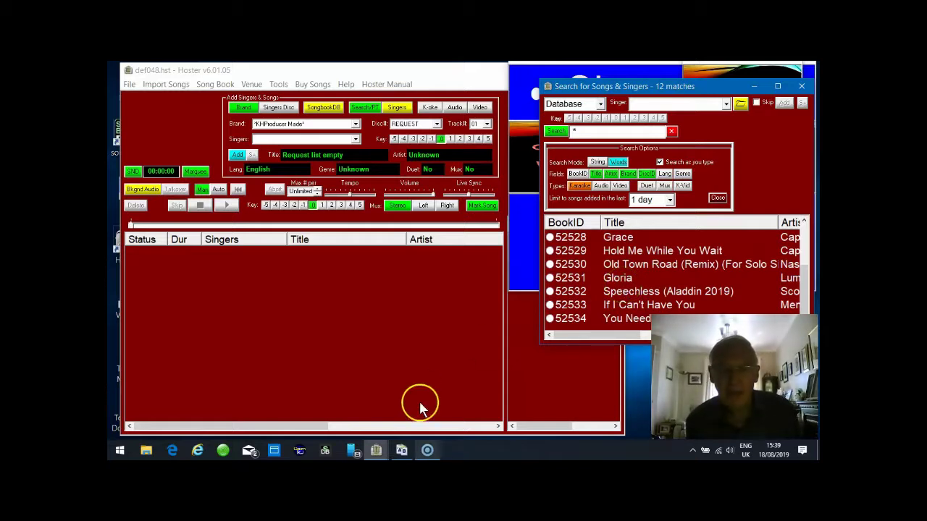
{"action": "mouse_move", "coordinate": [402, 454]}
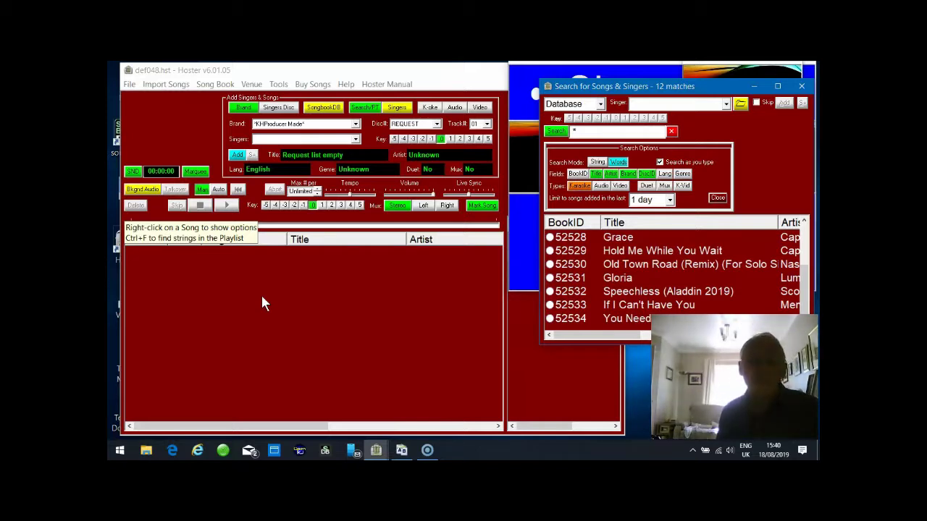
{"action": "left_click", "coordinate": [304, 298]}
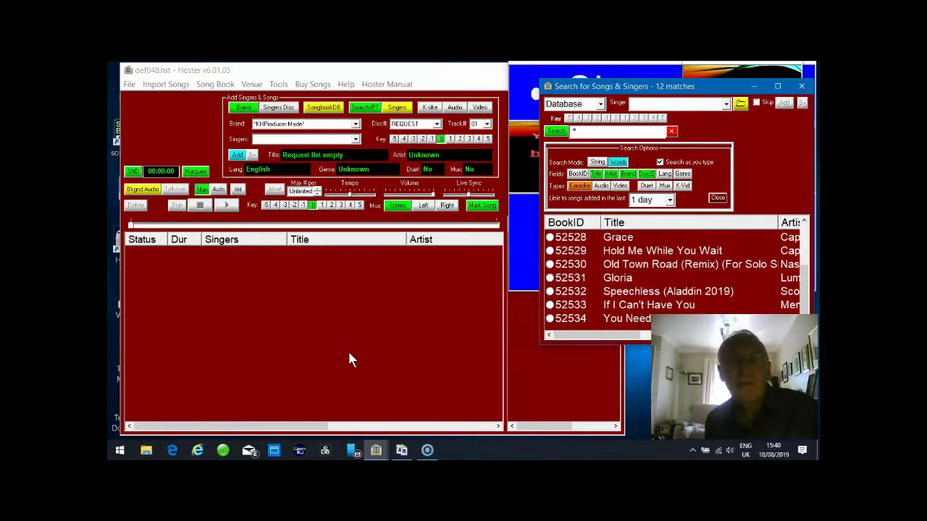
{"action": "left_click", "coordinate": [505, 386]}
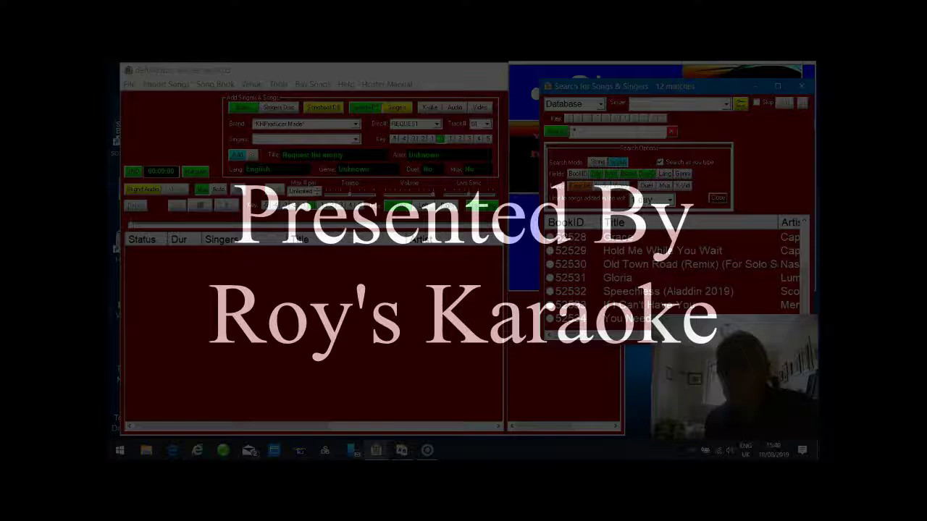